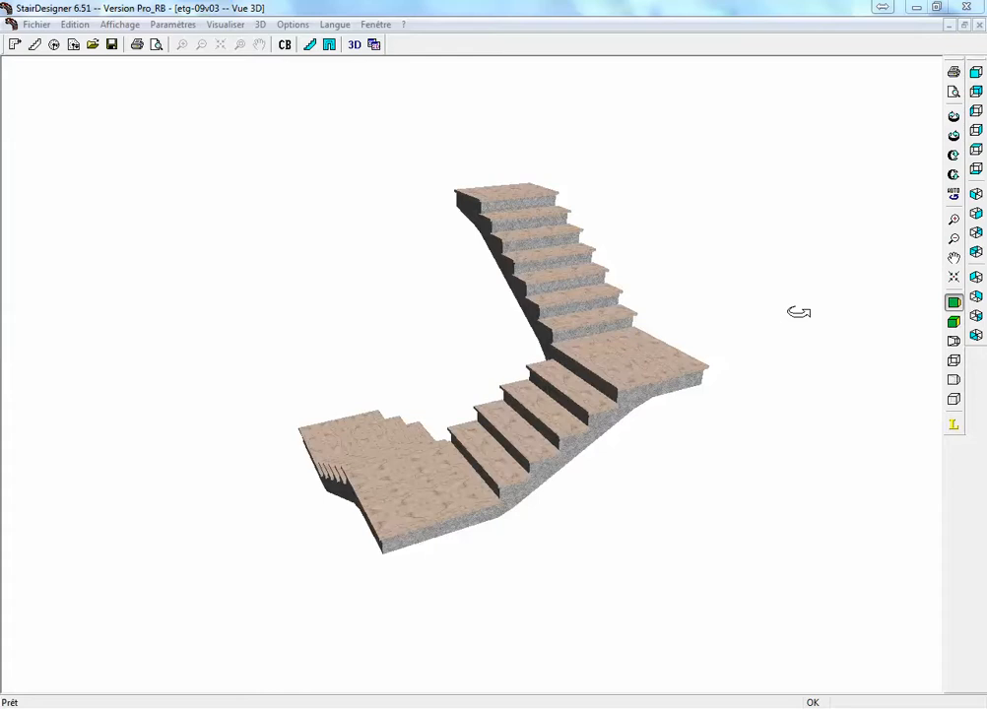
Export the etg-09v03 staircase as a 3D DXF named etg-09v03-3d into the etg folder of plans 09
left_click_drag(385, 345, 407, 424)
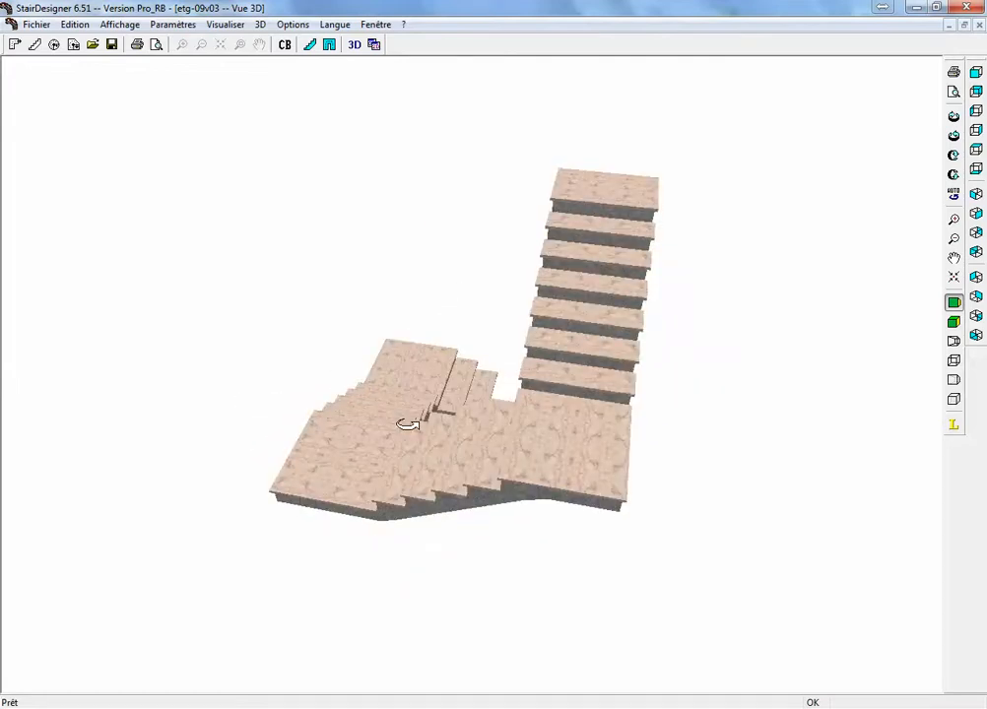
mouse_move(414, 390)
left_mouse_down()
mouse_move(485, 405)
mouse_move(578, 397)
mouse_move(392, 381)
mouse_move(426, 394)
mouse_move(400, 391)
left_mouse_up()
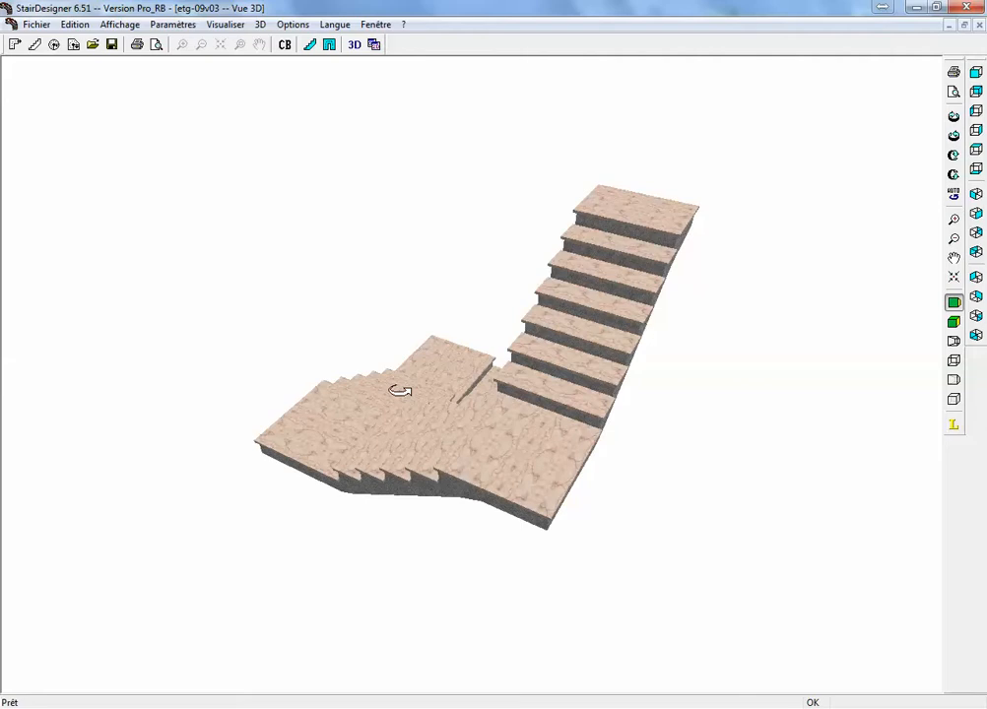
left_click_drag(467, 292, 549, 426)
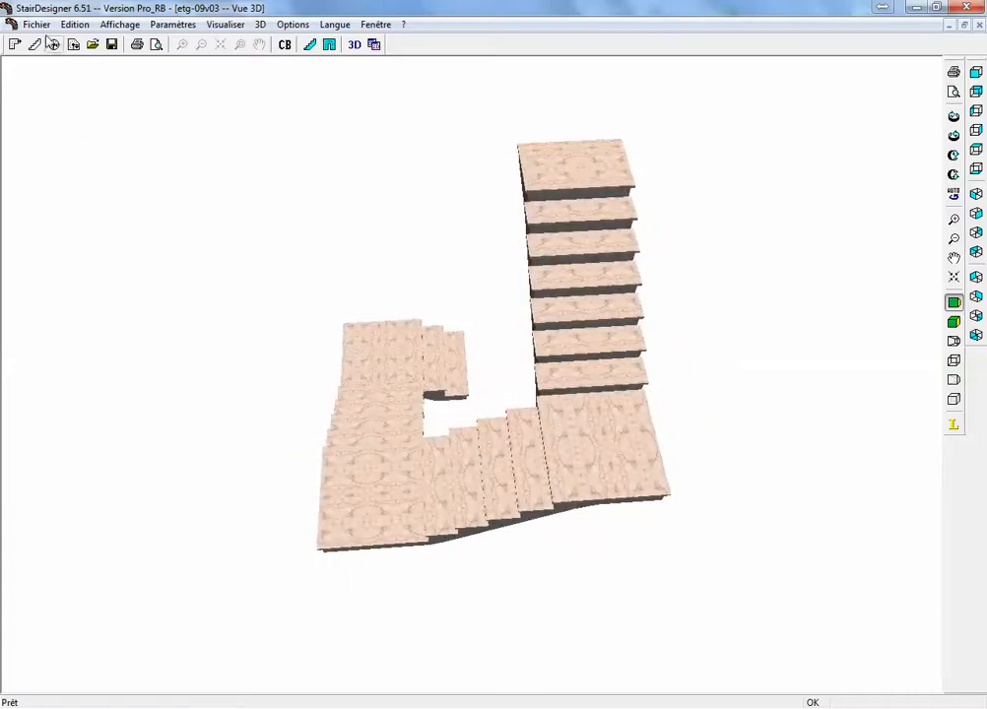
left_click(36, 23)
mouse_move(102, 132)
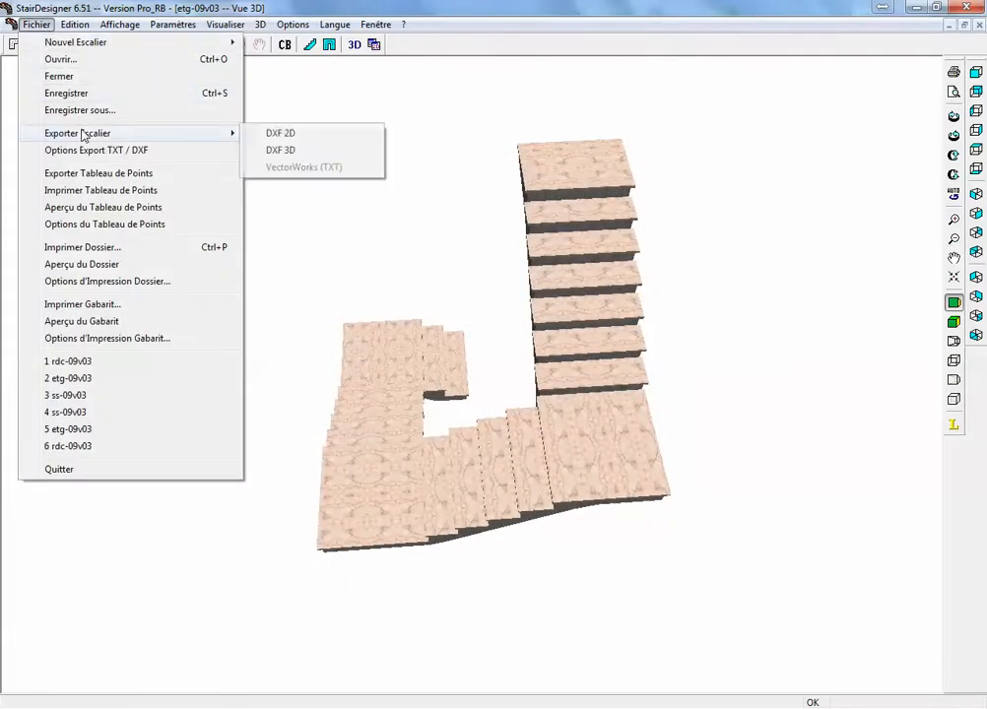
left_click(278, 156)
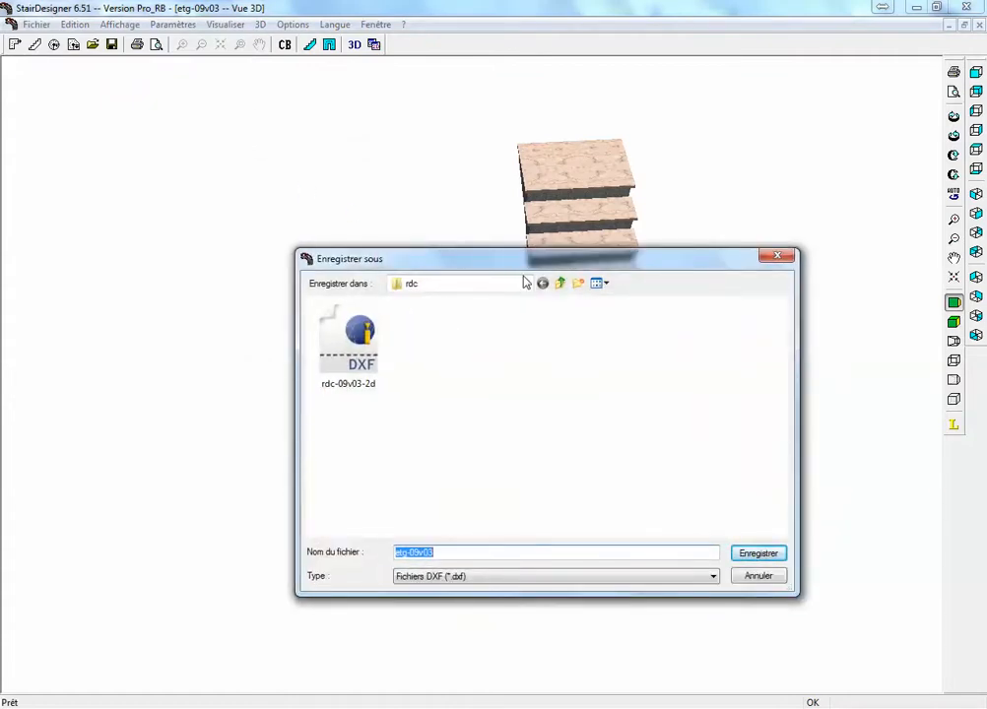
left_click(560, 284)
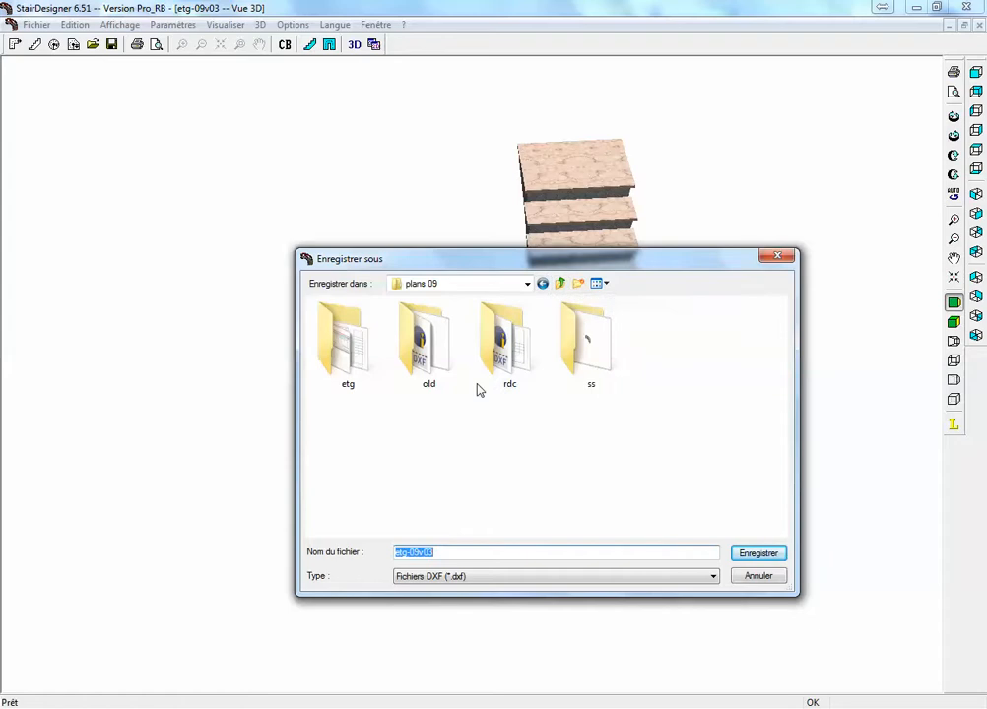
double_click(364, 369)
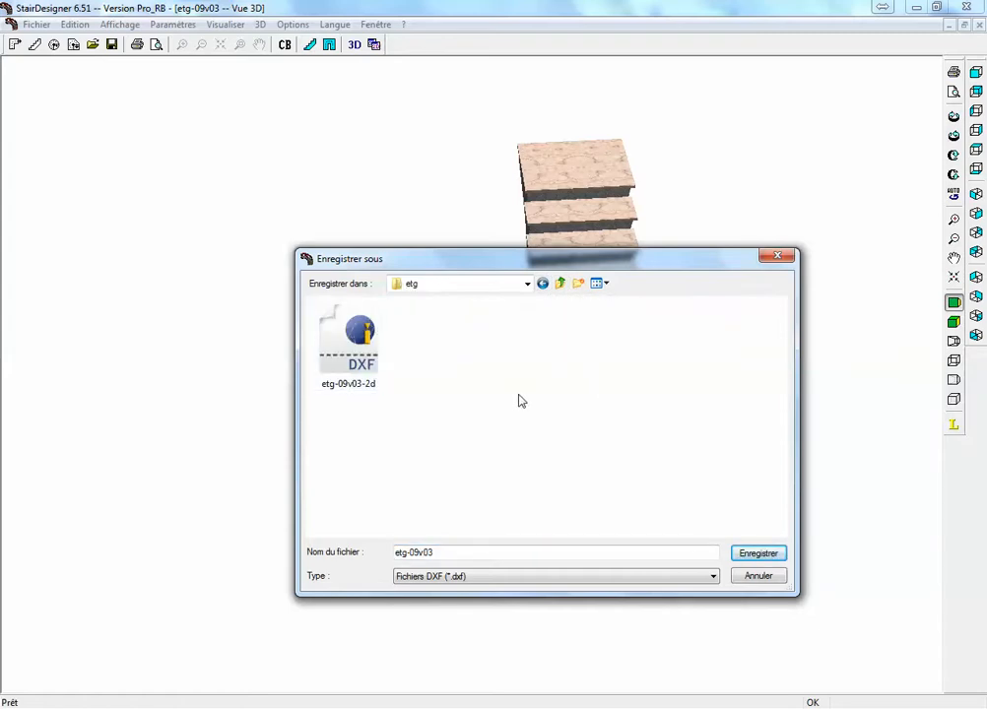
left_click(450, 558)
type("-3d")
key("Return")
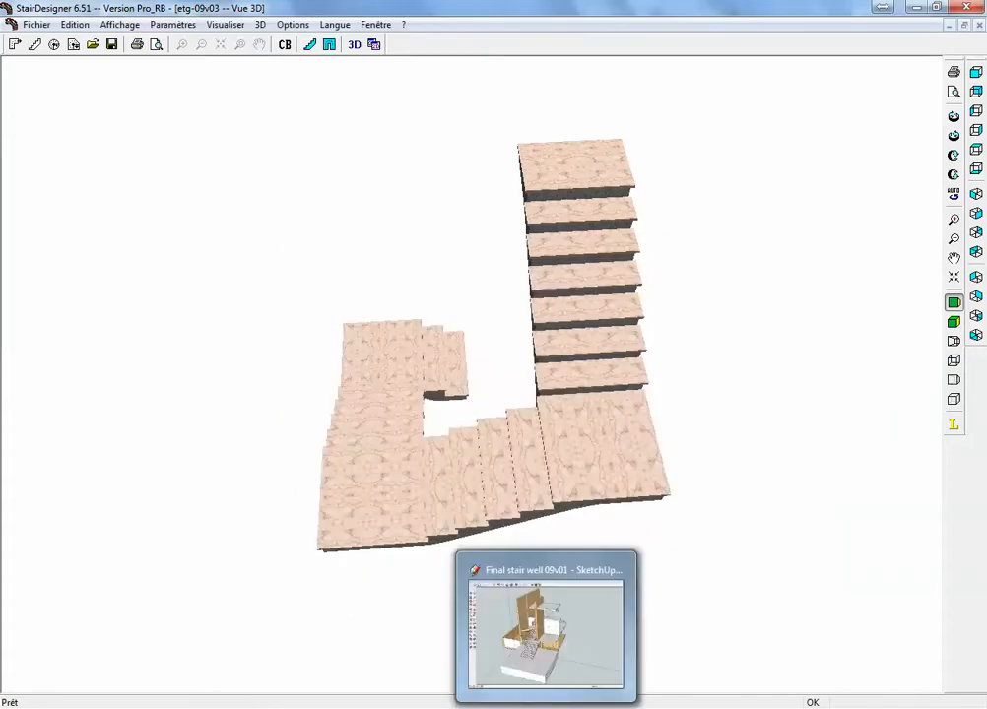
Switch to the Final stair well 09v01 model in SketchUp and examine the existing stairs and stairwell from several sides
left_click(547, 707)
middle_click_drag(447, 460, 847, 539)
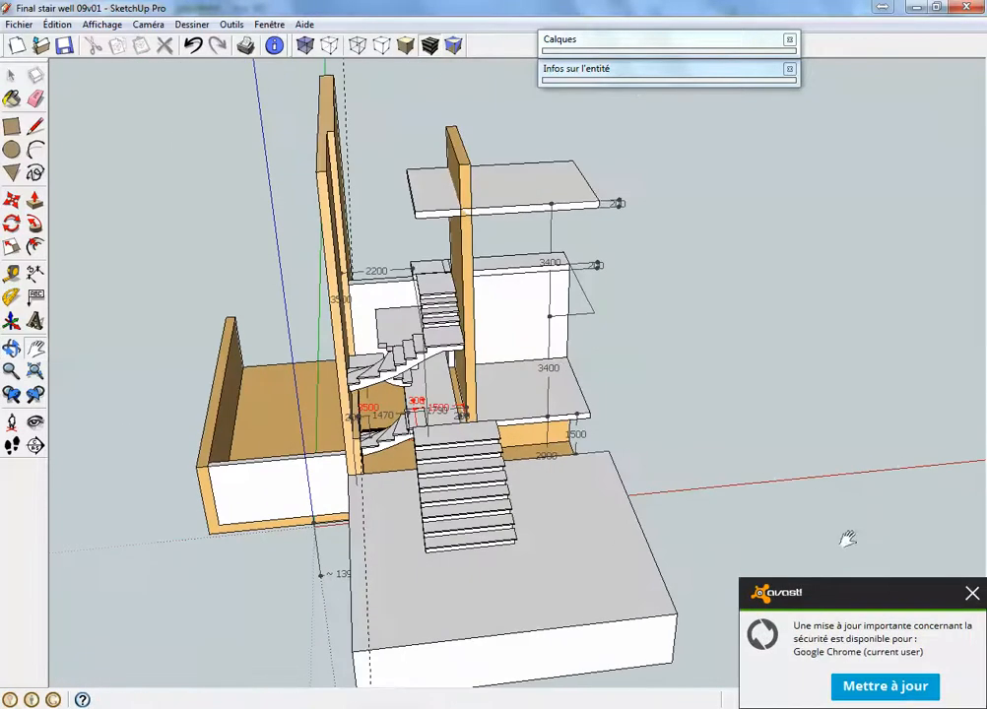
left_click(974, 595)
middle_click_drag(599, 481, 570, 381, "shift")
middle_click_drag(506, 455, 438, 442)
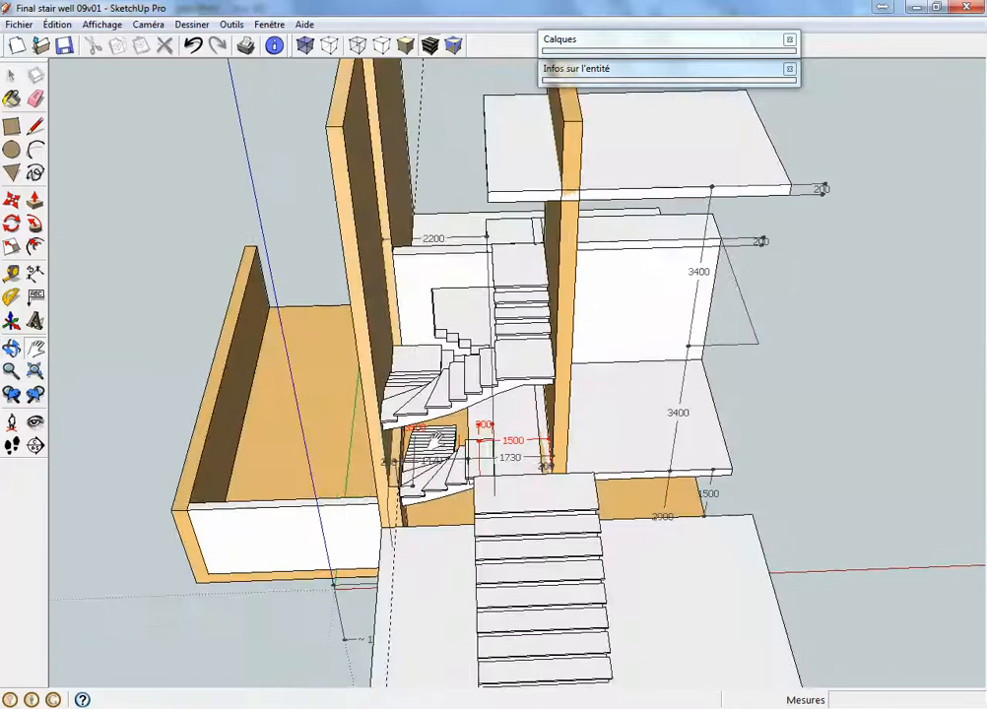
mouse_move(522, 492)
middle_mouse_down()
mouse_move(238, 438)
mouse_move(766, 579)
mouse_move(553, 490)
mouse_move(754, 552)
mouse_move(443, 472)
mouse_move(591, 510)
middle_mouse_up()
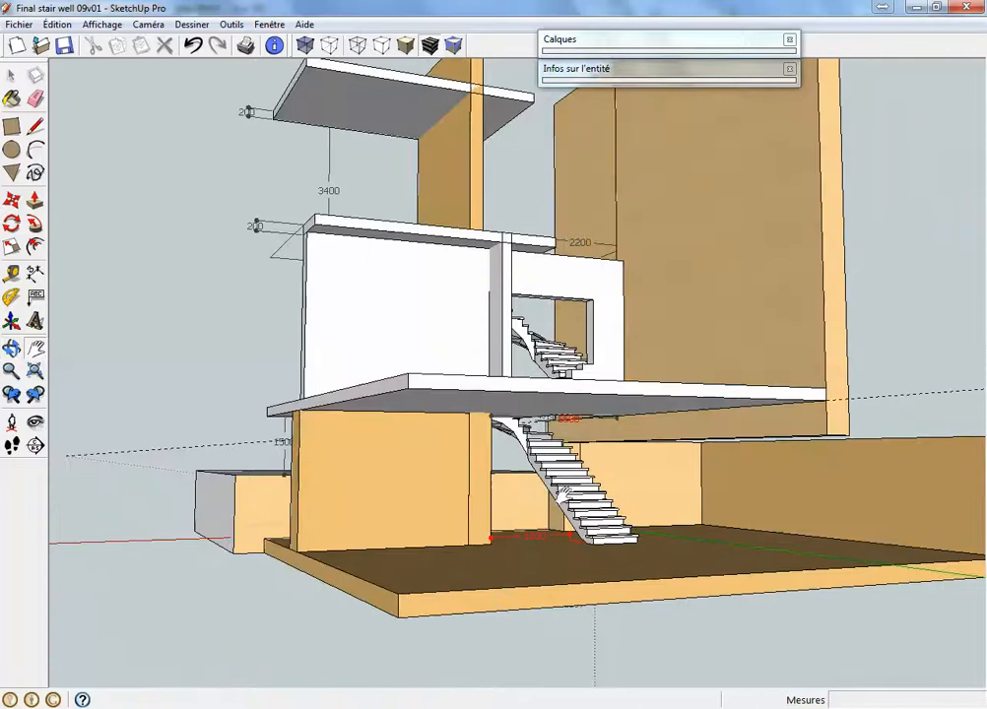
mouse_move(591, 509)
middle_mouse_down()
mouse_move(584, 546)
mouse_move(710, 559)
mouse_move(654, 476)
mouse_move(338, 383)
mouse_move(763, 456)
mouse_move(520, 343)
mouse_move(540, 414)
middle_mouse_up()
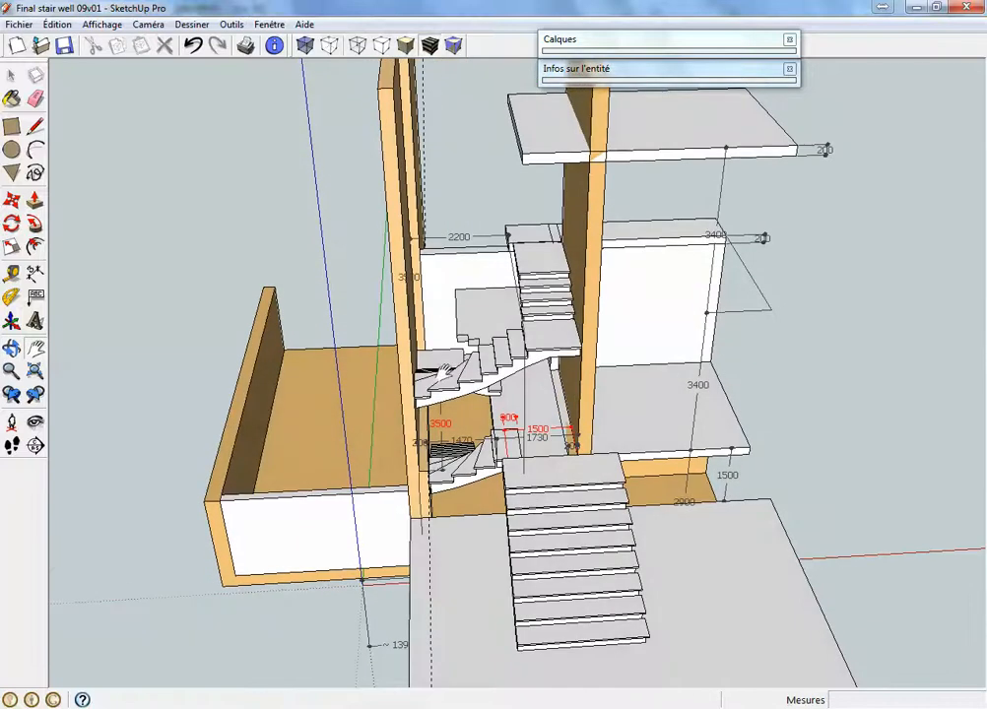
middle_click_drag(446, 367, 347, 288)
middle_click_drag(463, 384, 490, 399)
middle_click_drag(523, 275, 579, 396)
scroll(552, 230, "up", 3)
middle_click_drag(619, 224, 487, 288)
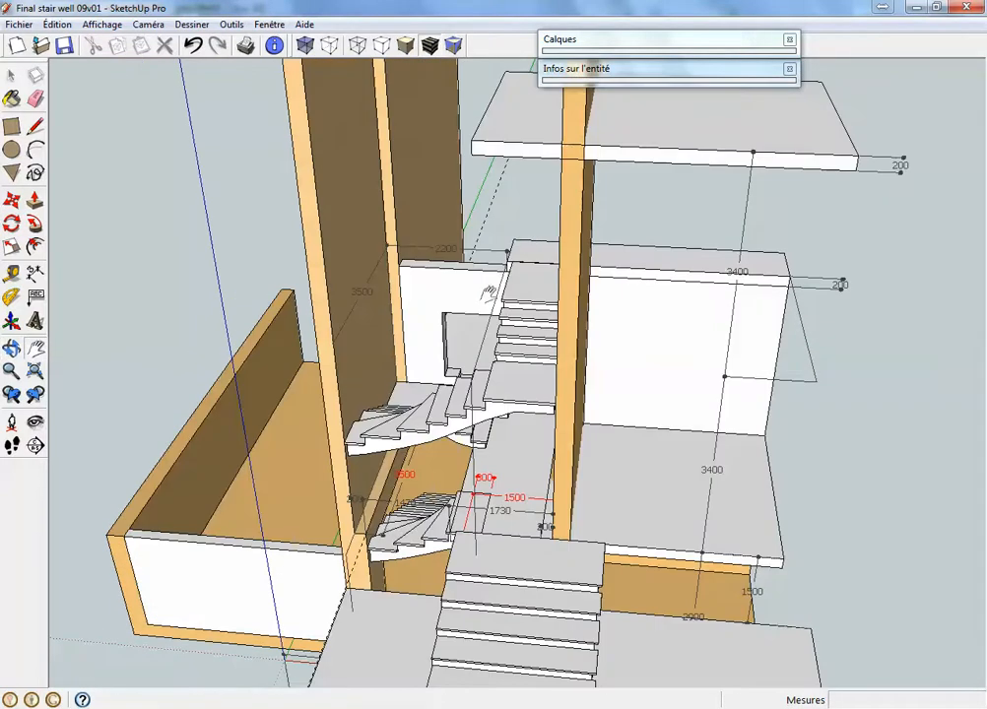
Import the etg-09v03-3d DXF file from the etg folder into the stairwell model
left_click(18, 24)
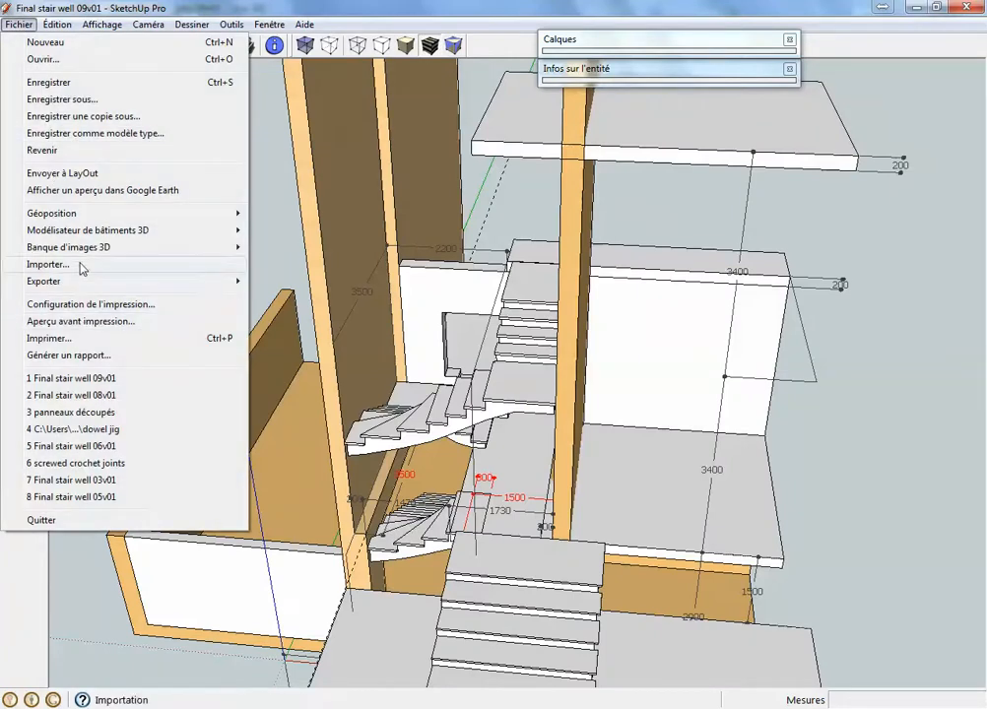
left_click(49, 264)
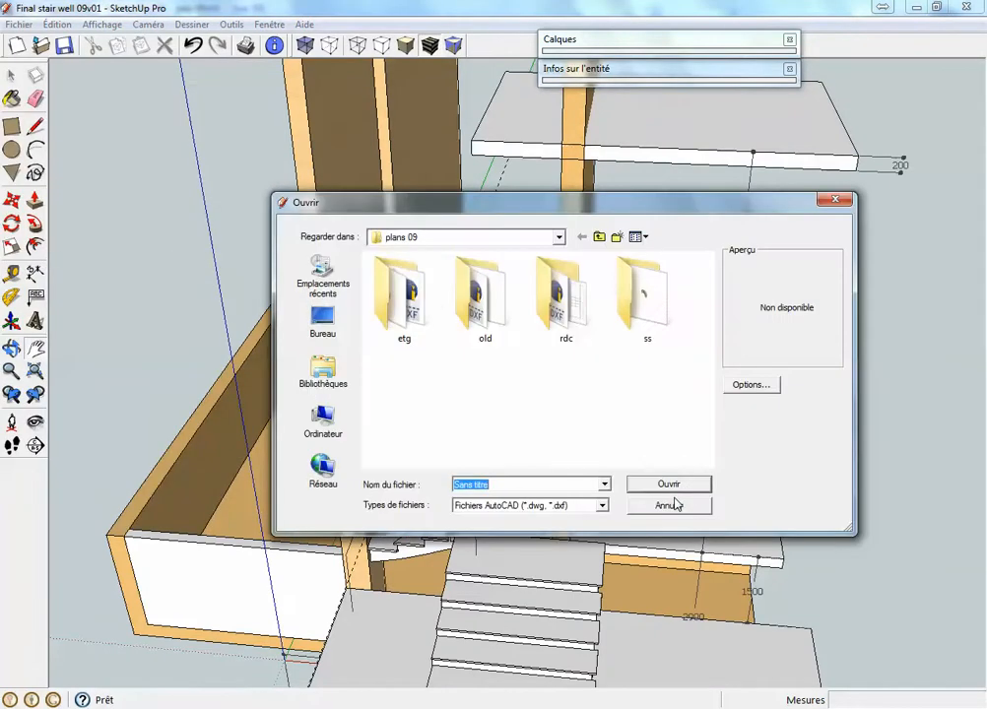
double_click(402, 327)
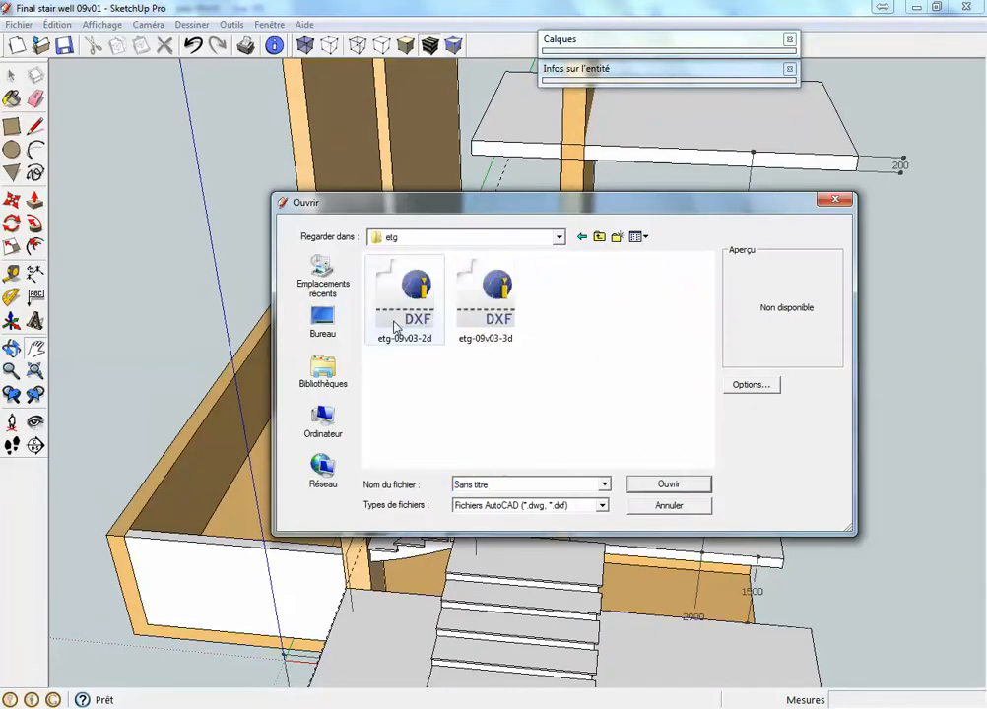
left_click(485, 315)
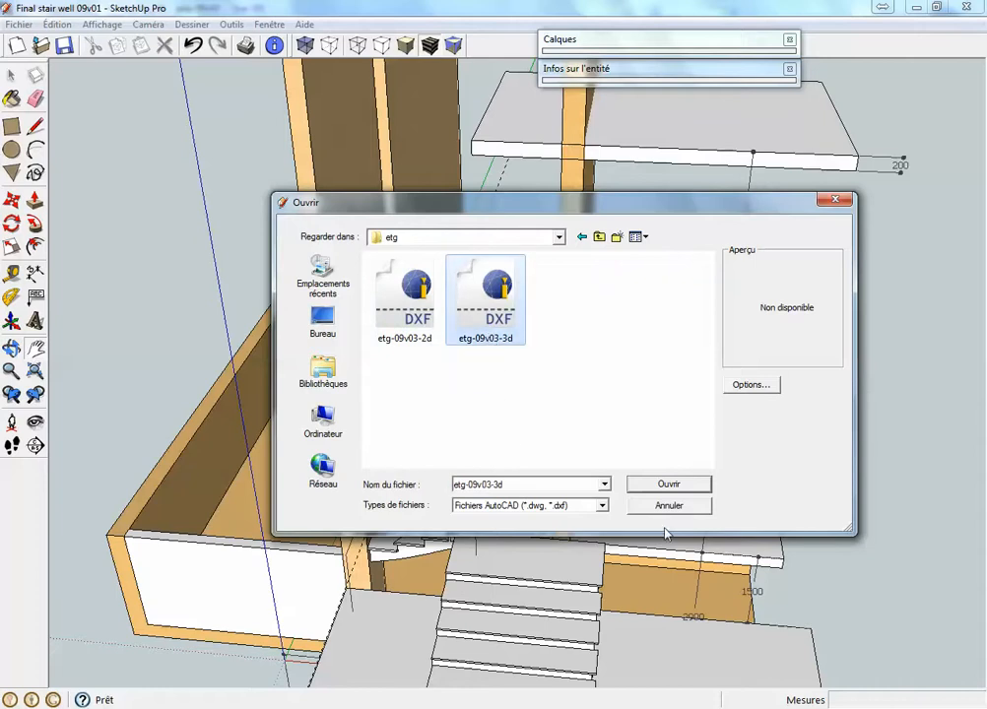
left_click(670, 486)
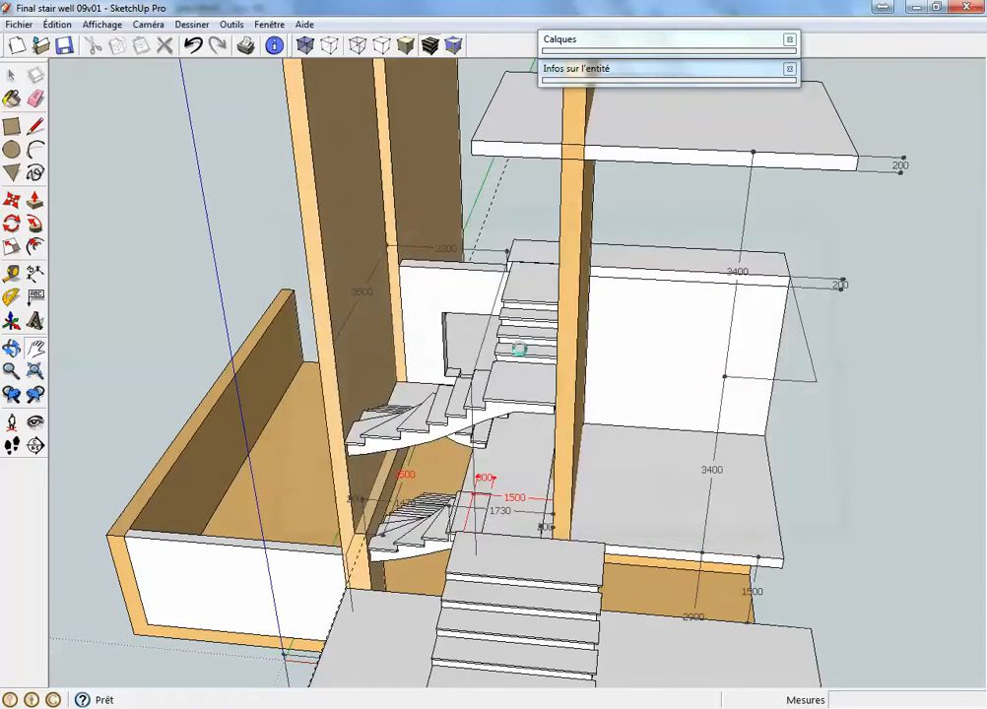
left_click(547, 448)
Move the imported staircase by its top tread's corner into the stairwell, between the walls above the existing winder stairs
middle_click_drag(385, 565, 196, 463)
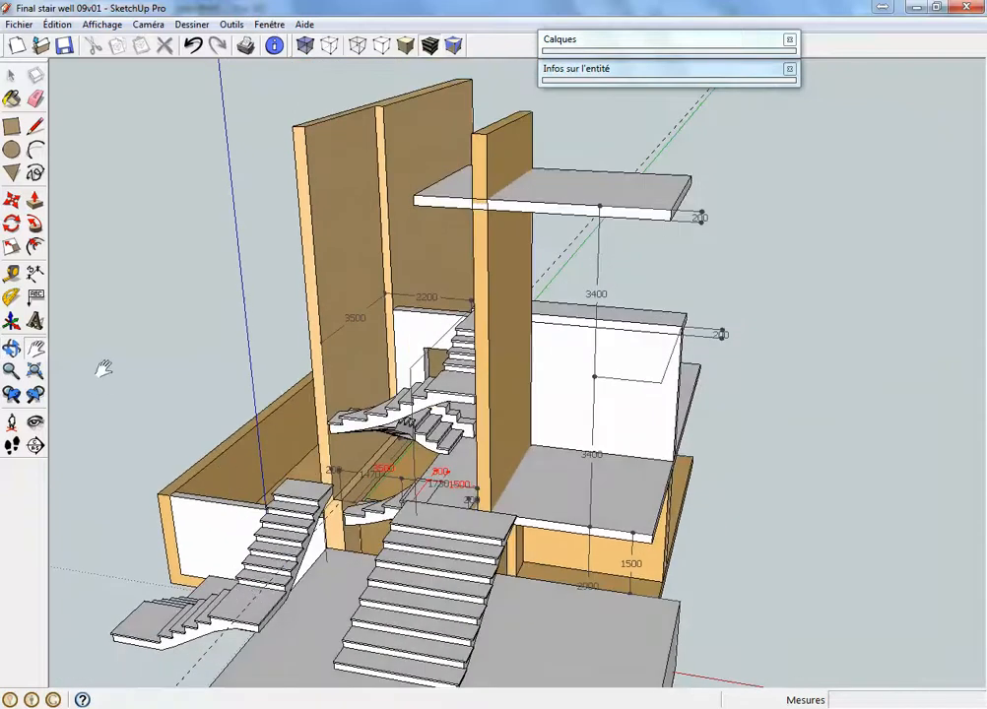
middle_click_drag(148, 544, 243, 419, "shift")
middle_click_drag(311, 465, 493, 343)
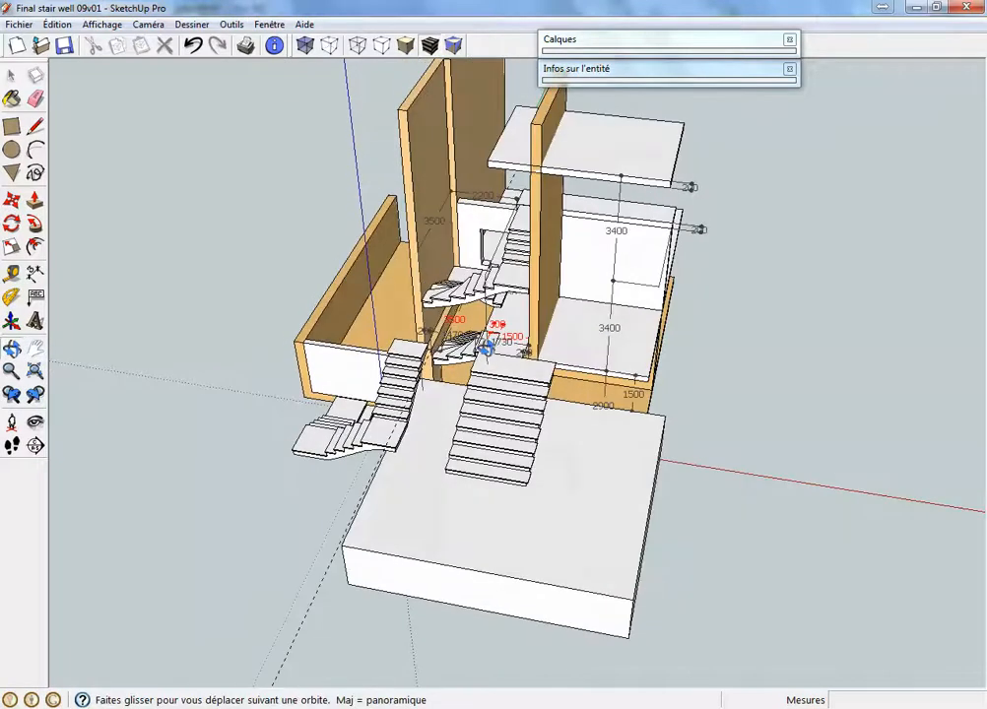
left_click(14, 201)
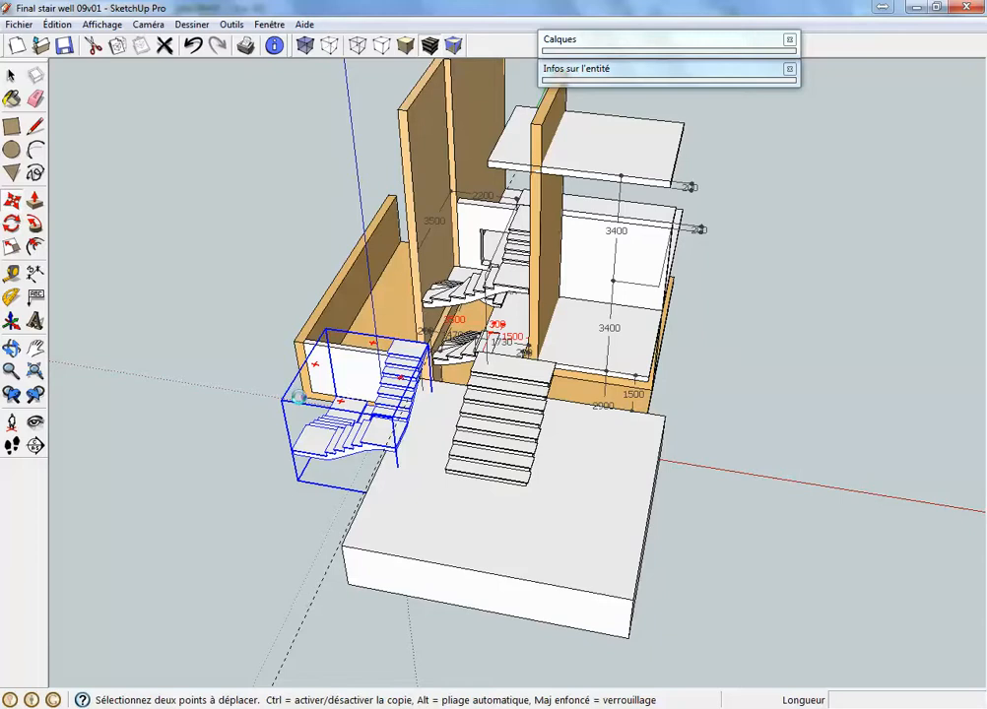
scroll(426, 345, "up", 5)
left_click(424, 345)
scroll(651, 100, "down", 2)
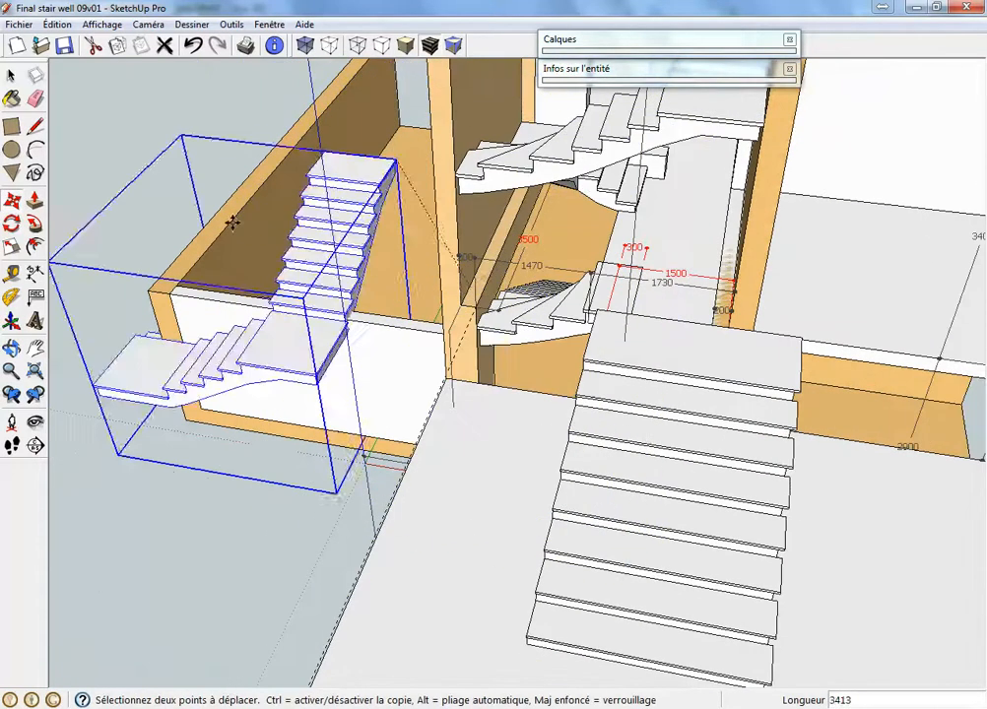
left_click(35, 349)
left_click_drag(465, 298, 422, 365)
middle_click_drag(421, 365, 527, 492)
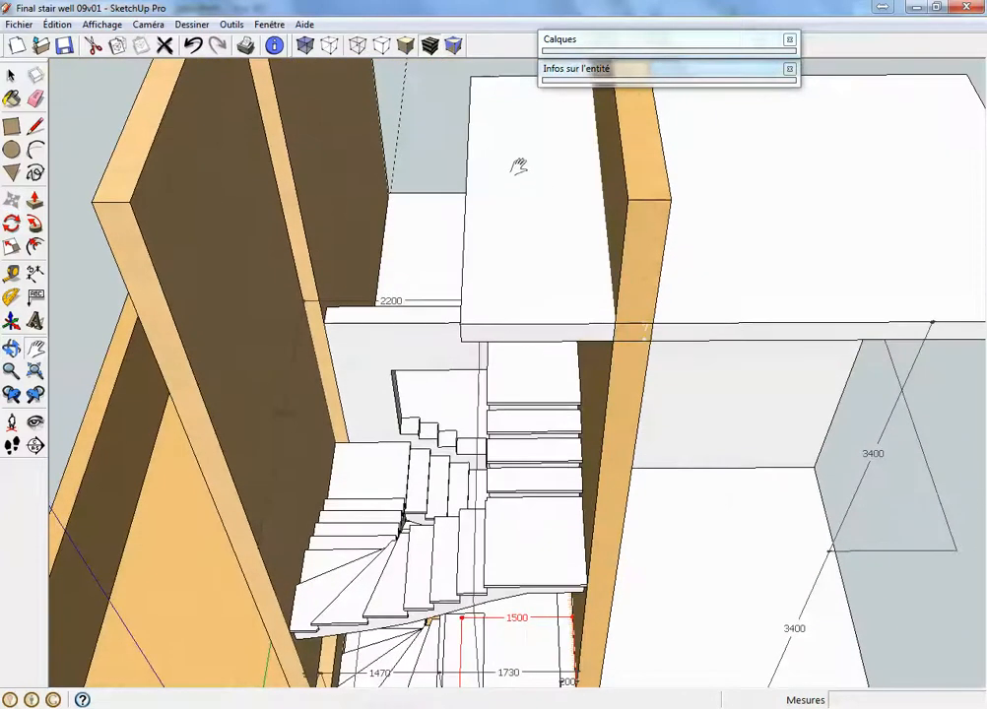
right_click(522, 204)
left_click(552, 214)
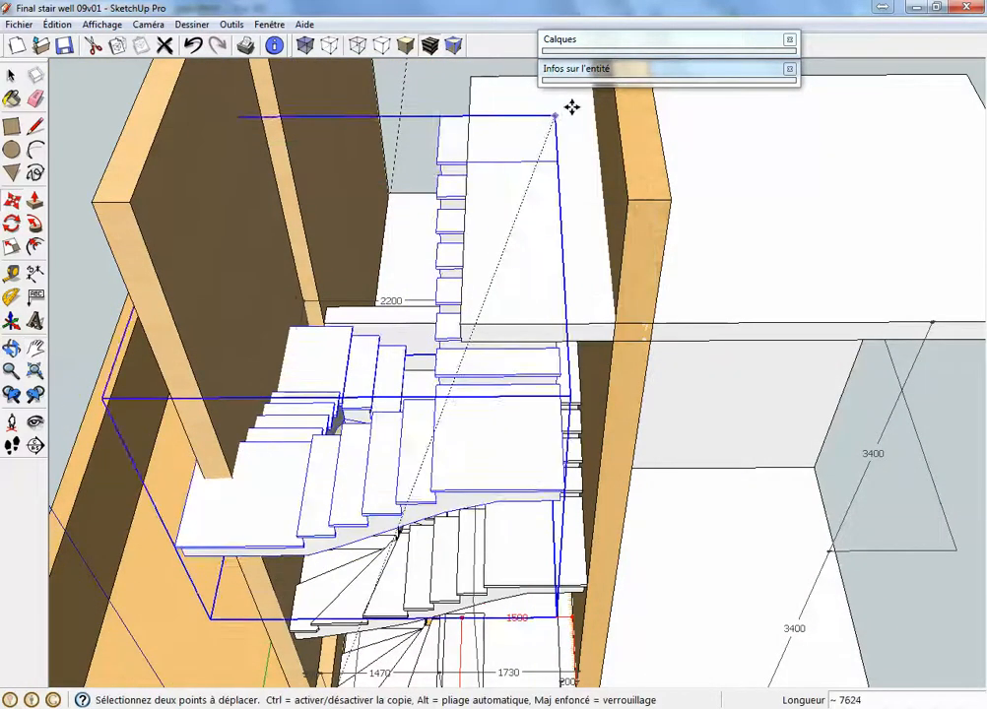
middle_click_drag(587, 93, 602, 191)
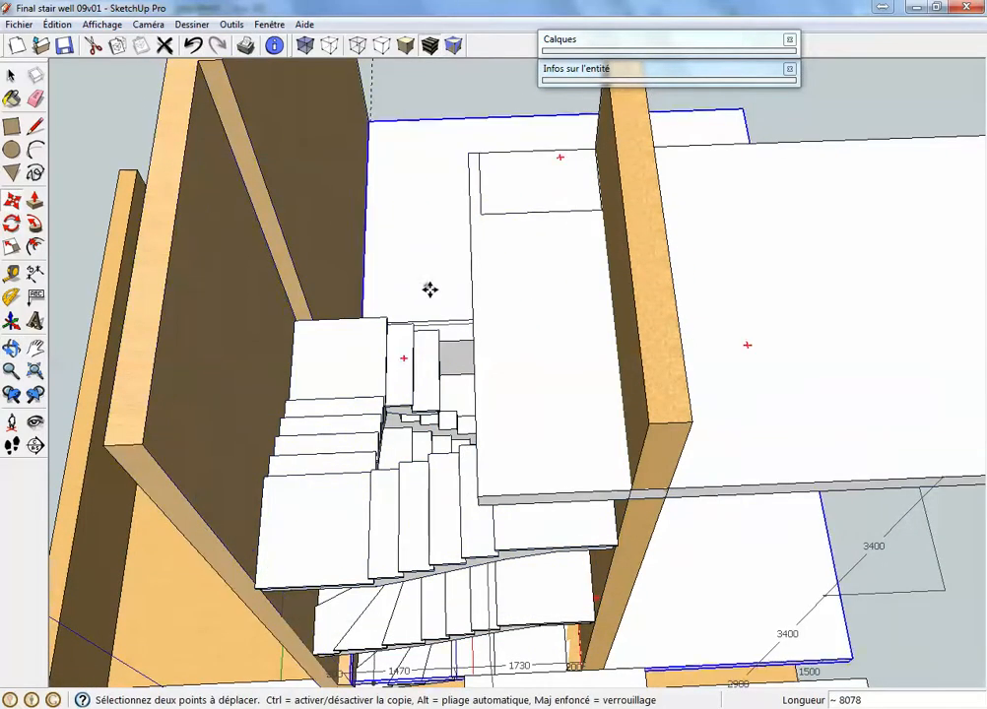
middle_click_drag(430, 288, 609, 296)
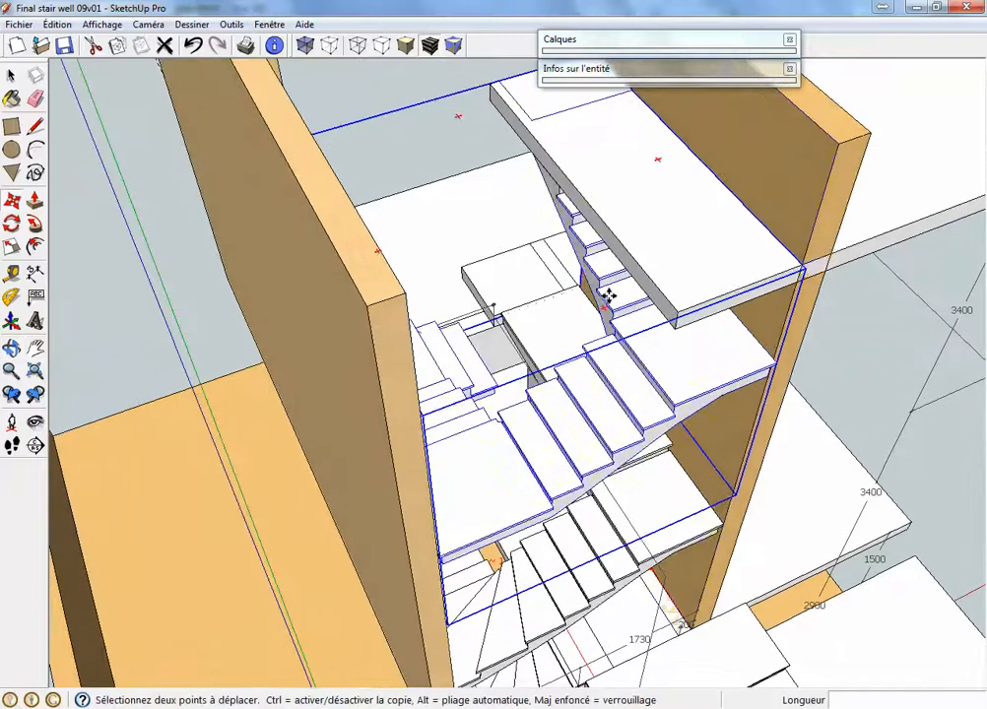
Inside the top floor slab's group, push its front face back 3939 mm to clear the upper flight, and close the group
key("space")
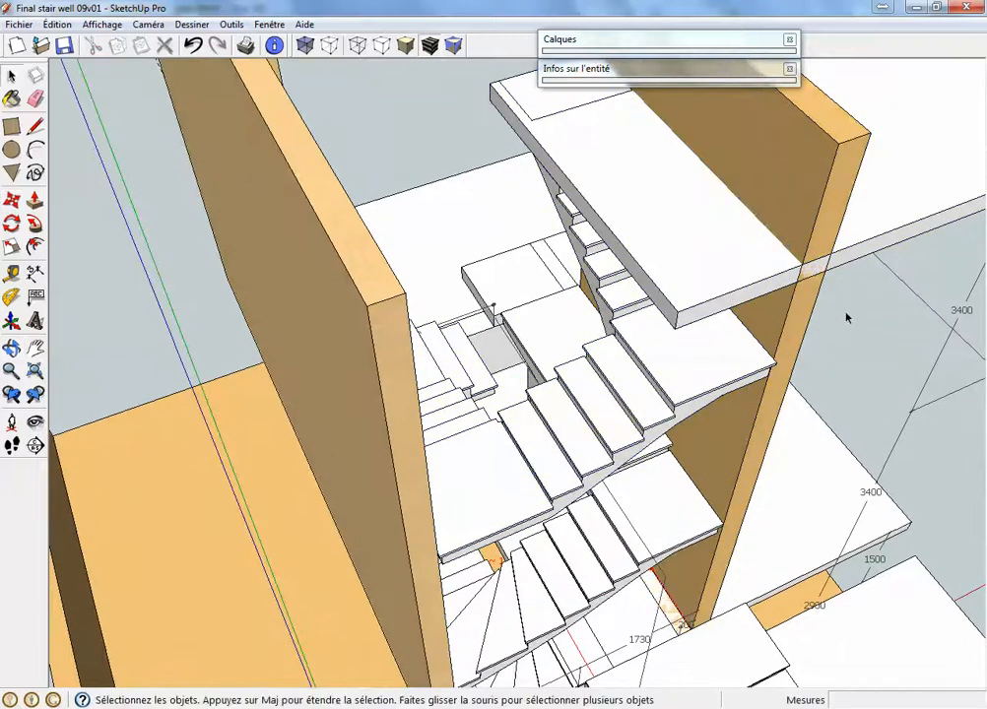
double_click(769, 285)
left_click(769, 284)
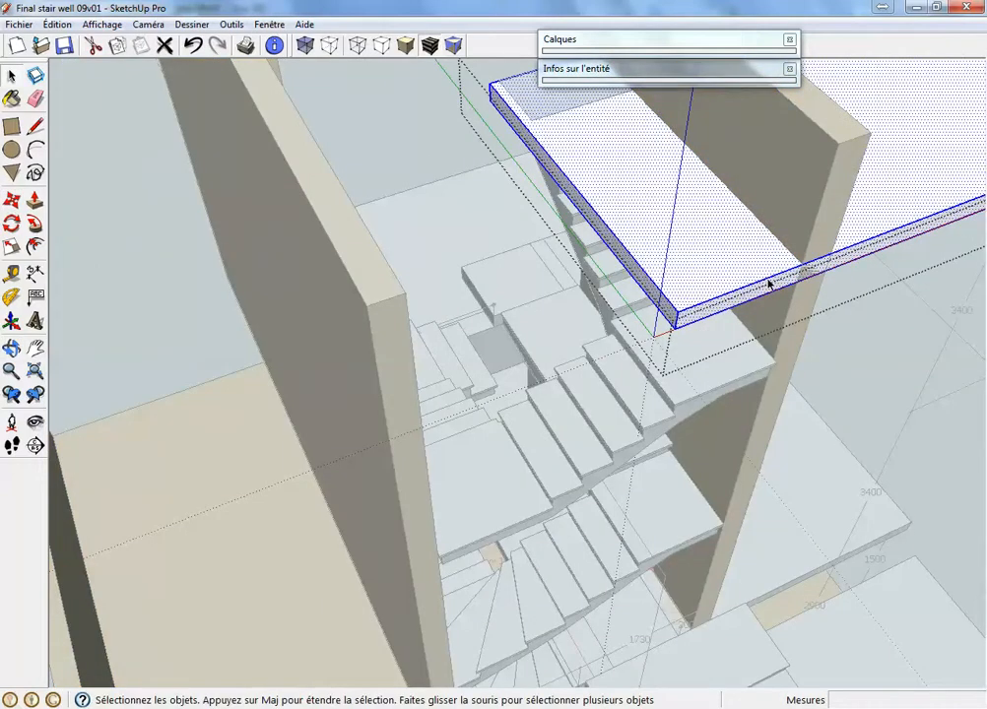
left_click(35, 200)
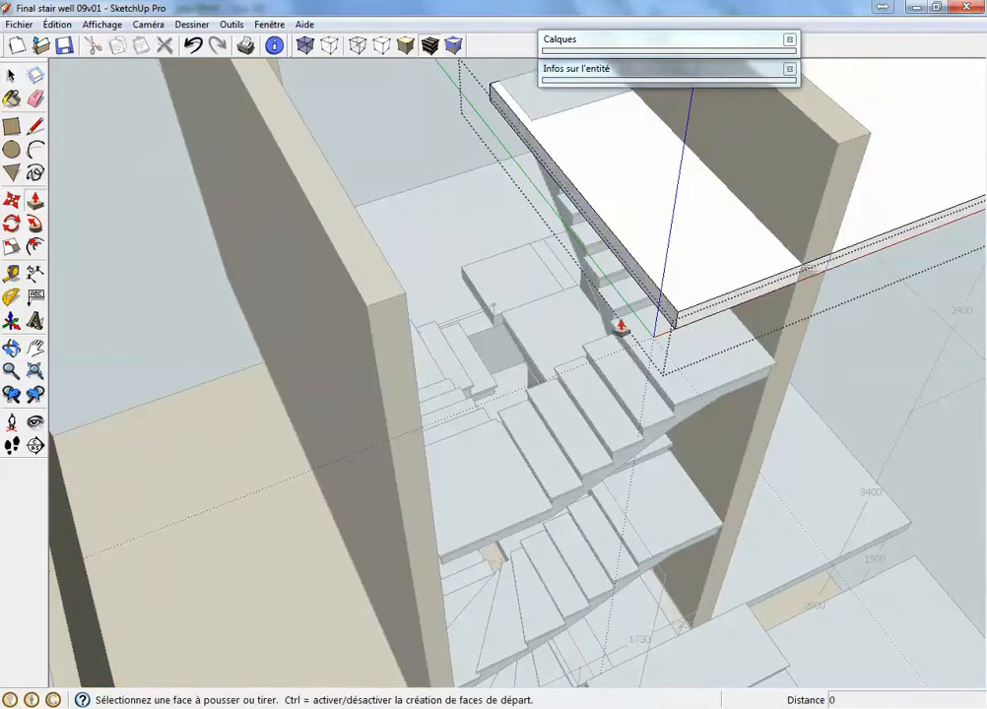
left_click(680, 317)
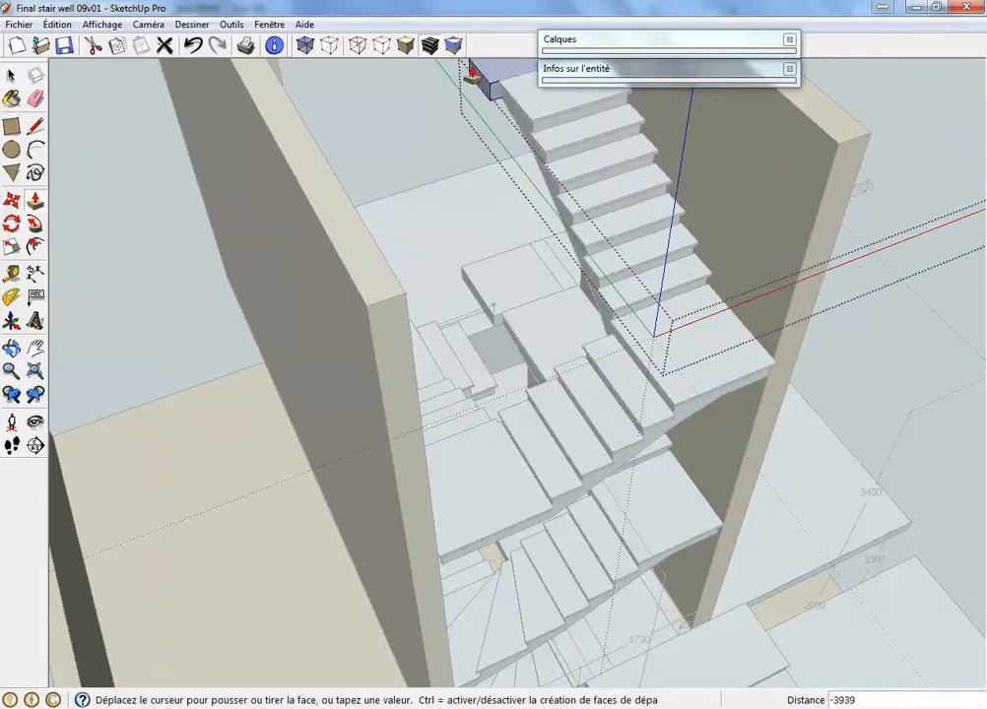
left_click(471, 71)
mouse_move(507, 254)
middle_mouse_down()
mouse_move(575, 365)
mouse_move(458, 288)
mouse_move(711, 422)
mouse_move(727, 414)
mouse_move(628, 361)
mouse_move(668, 356)
mouse_move(674, 346)
mouse_move(652, 306)
mouse_move(654, 248)
mouse_move(685, 238)
mouse_move(680, 219)
middle_mouse_up()
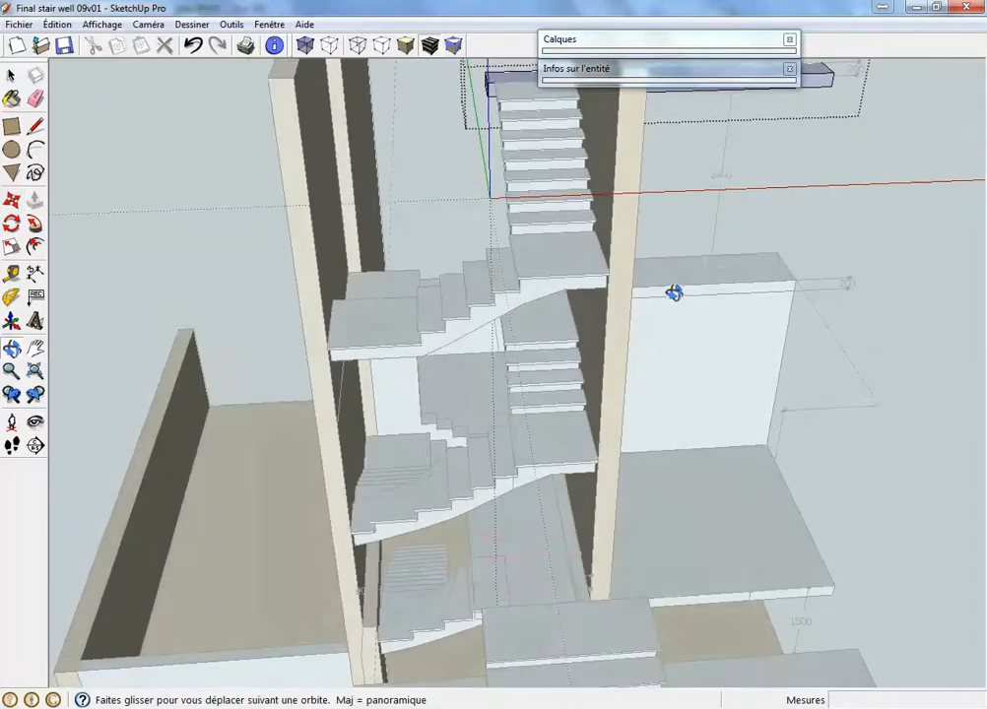
key("p")
scroll(677, 310, "down", 5)
scroll(850, 345, "up", 2)
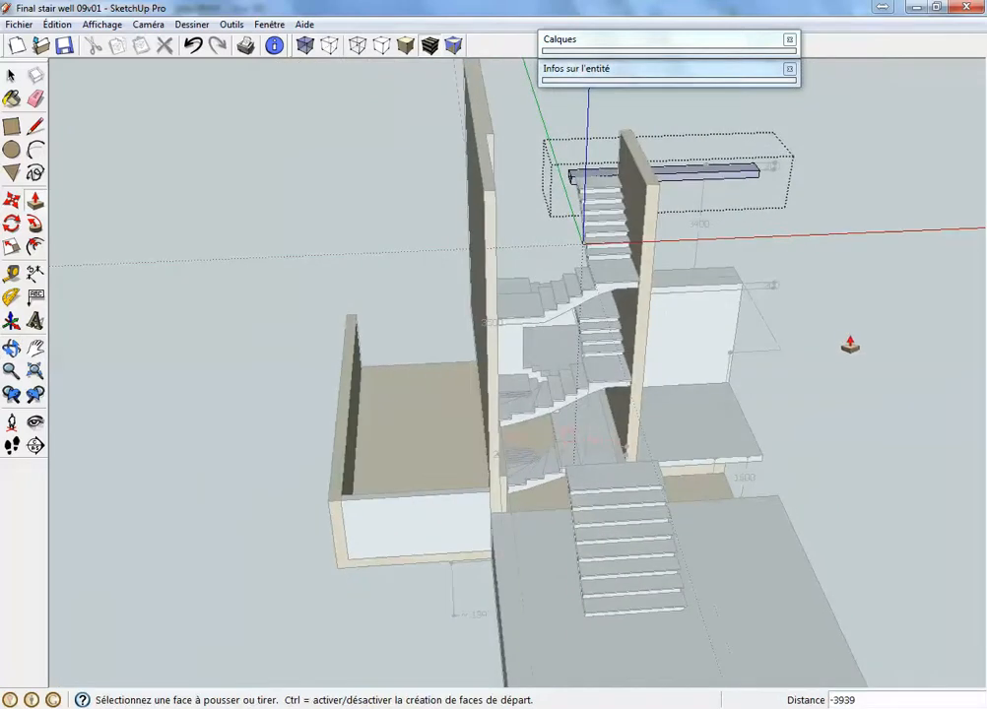
key("space")
left_click(309, 250)
Examine from behind and up close how the new staircase meets the intermediate floor slab and the wall with the opening
middle_click_drag(767, 411, 410, 474)
middle_click_drag(432, 315, 450, 407)
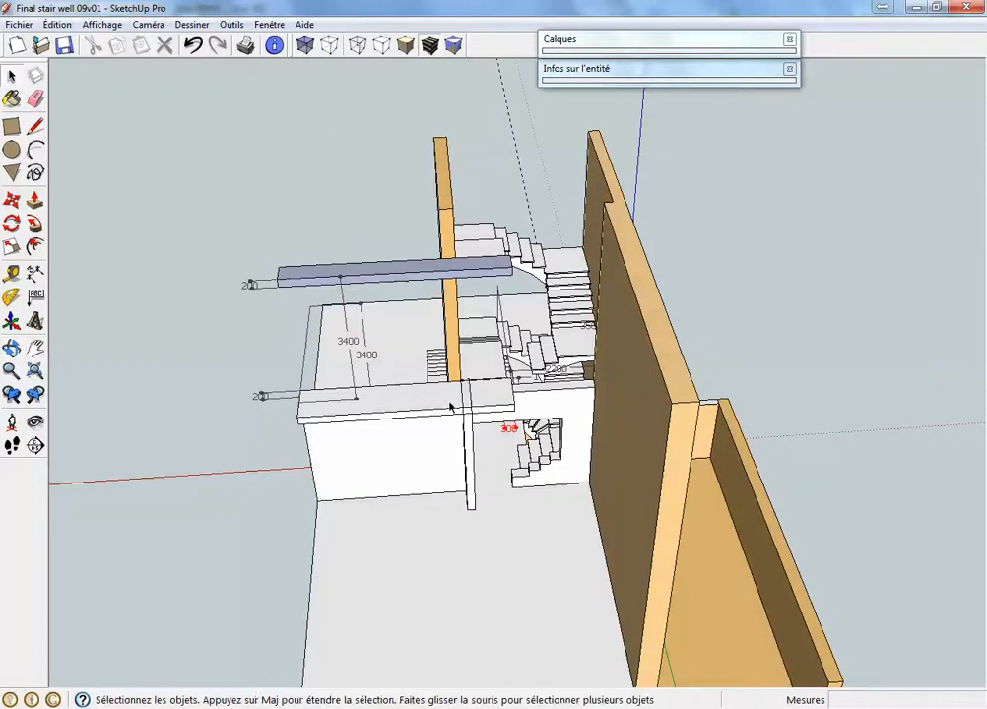
scroll(537, 394, "up", 5)
middle_click_drag(574, 394, 586, 447)
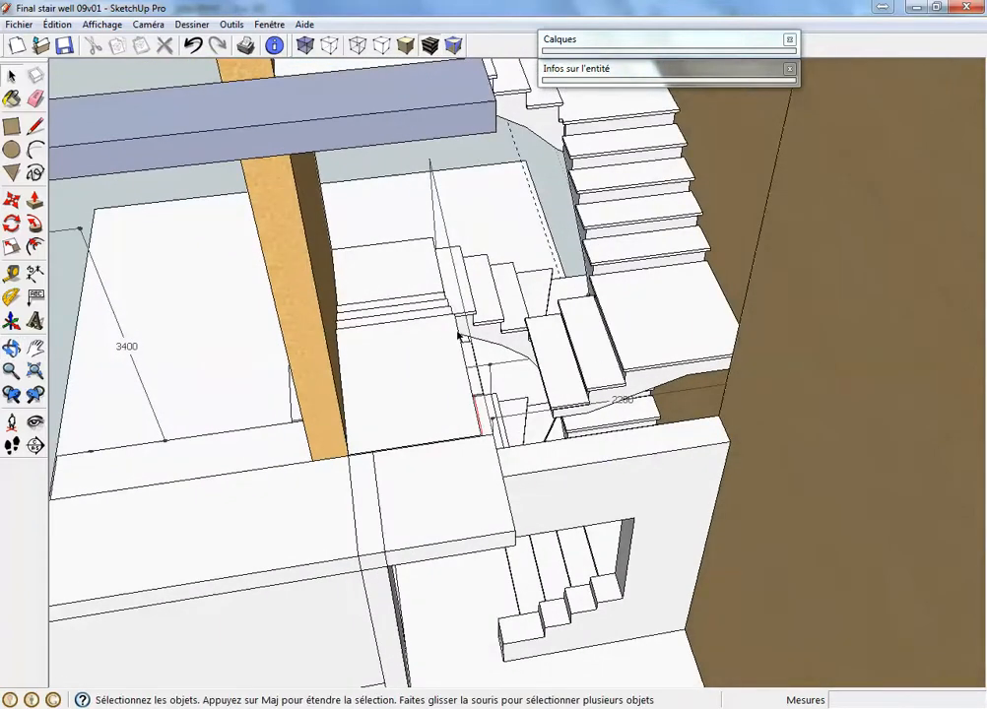
middle_click_drag(554, 422, 686, 422)
middle_click_drag(633, 440, 734, 443)
middle_click_drag(472, 468, 676, 407)
middle_click_drag(537, 161, 252, 301)
scroll(458, 350, "up", 5)
middle_click_drag(456, 352, 330, 254)
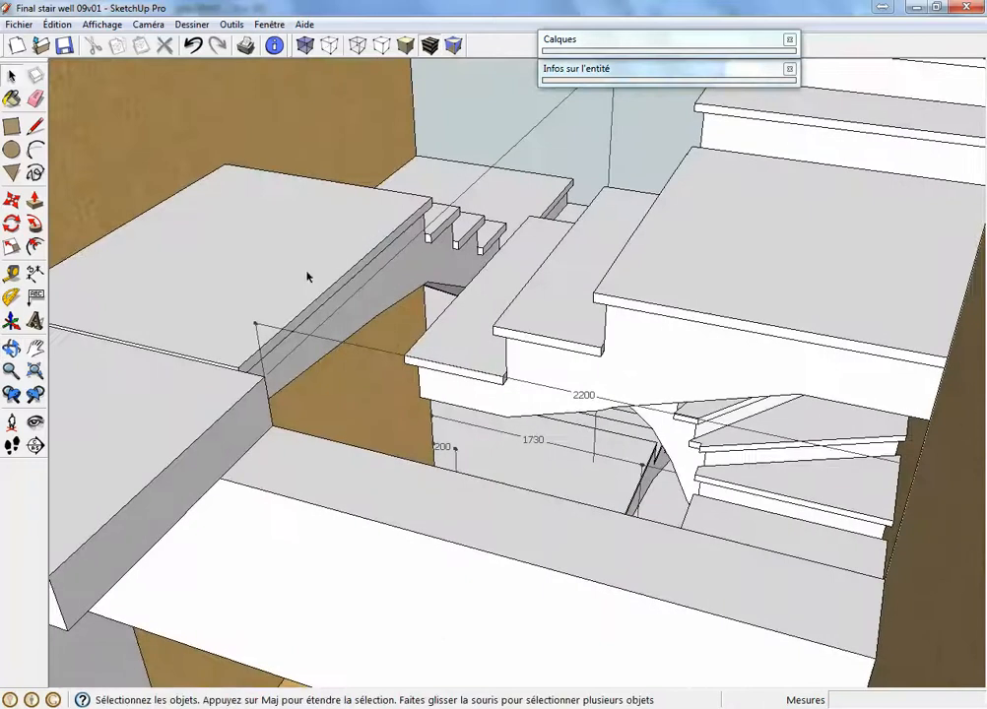
Draw a rectangle on the intermediate slab's side face beside the stair opening and extrude it about 930 mm under the new flight's first steps
left_click(12, 126)
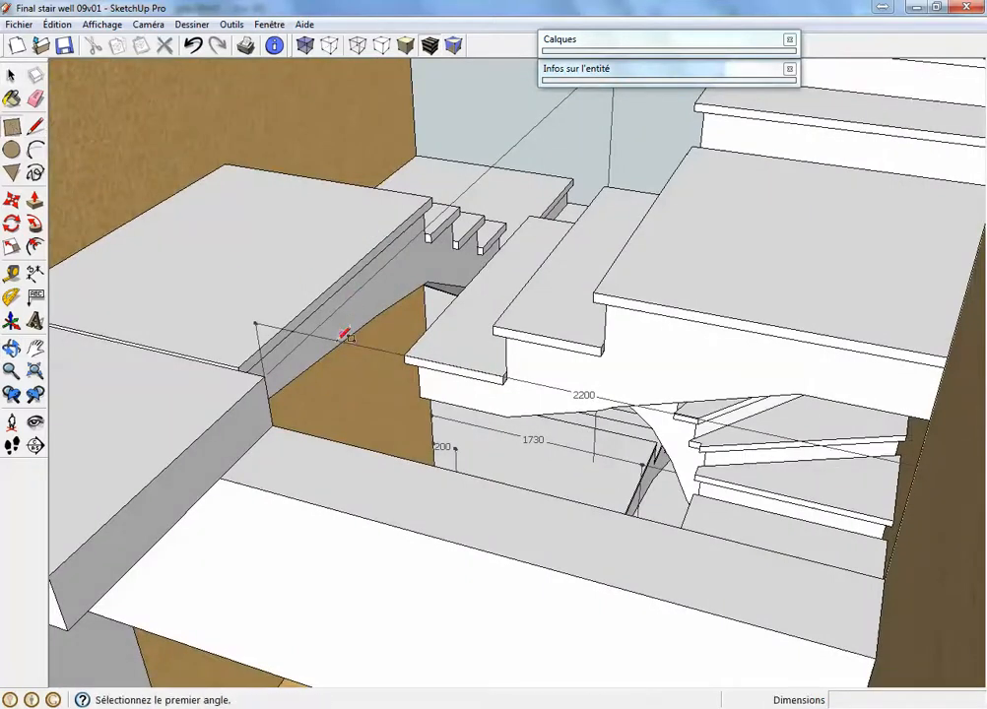
left_click(238, 367)
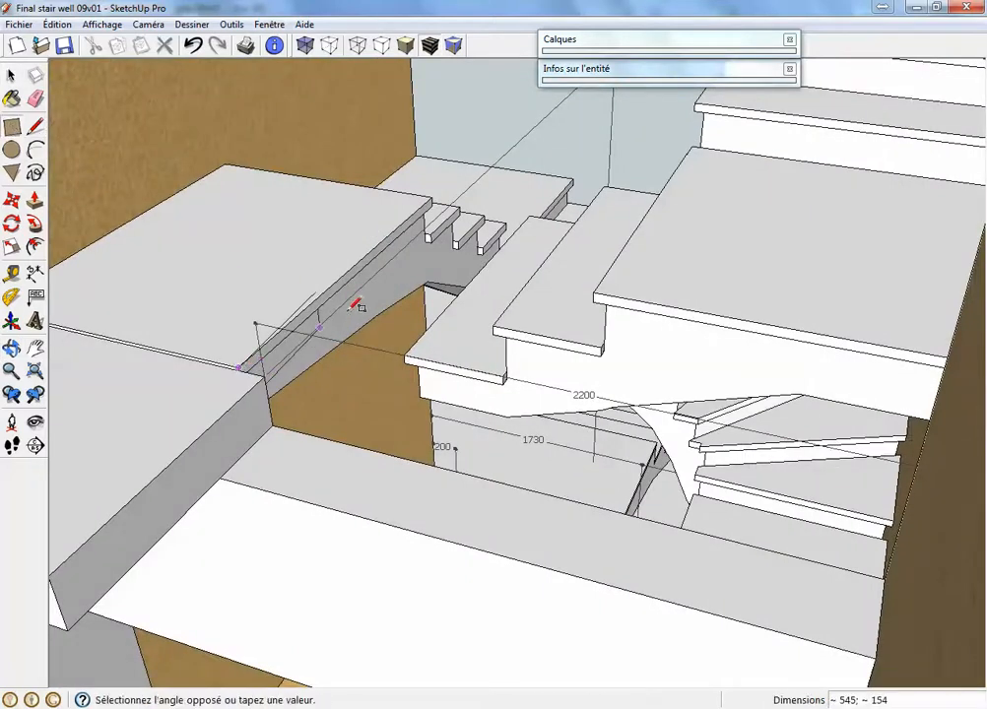
left_click(431, 237)
left_click(35, 198)
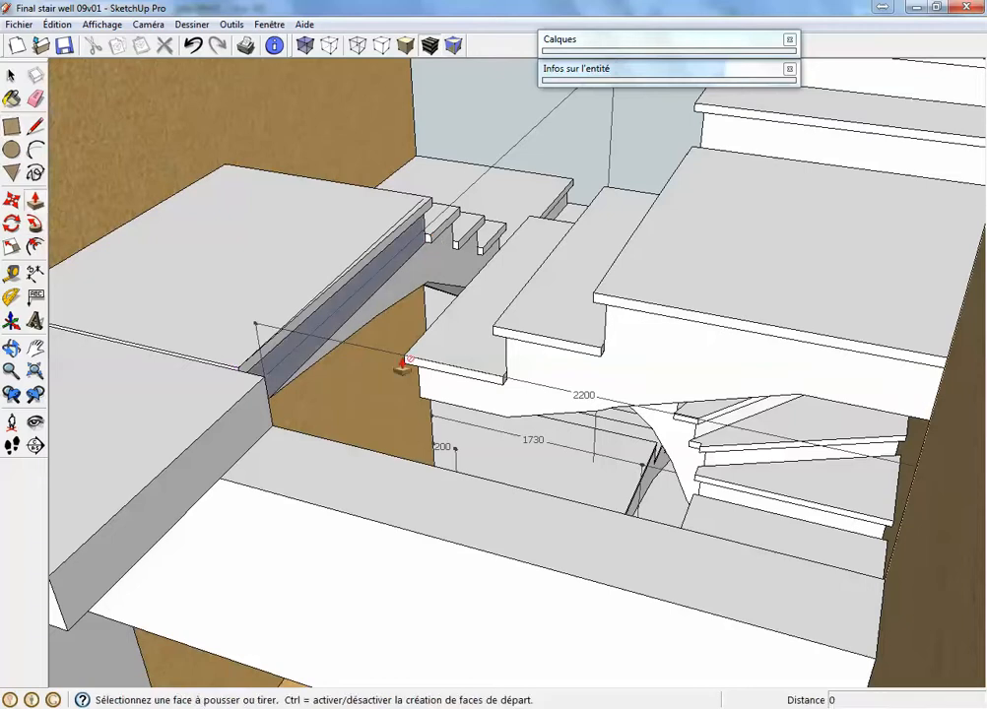
left_click(302, 346)
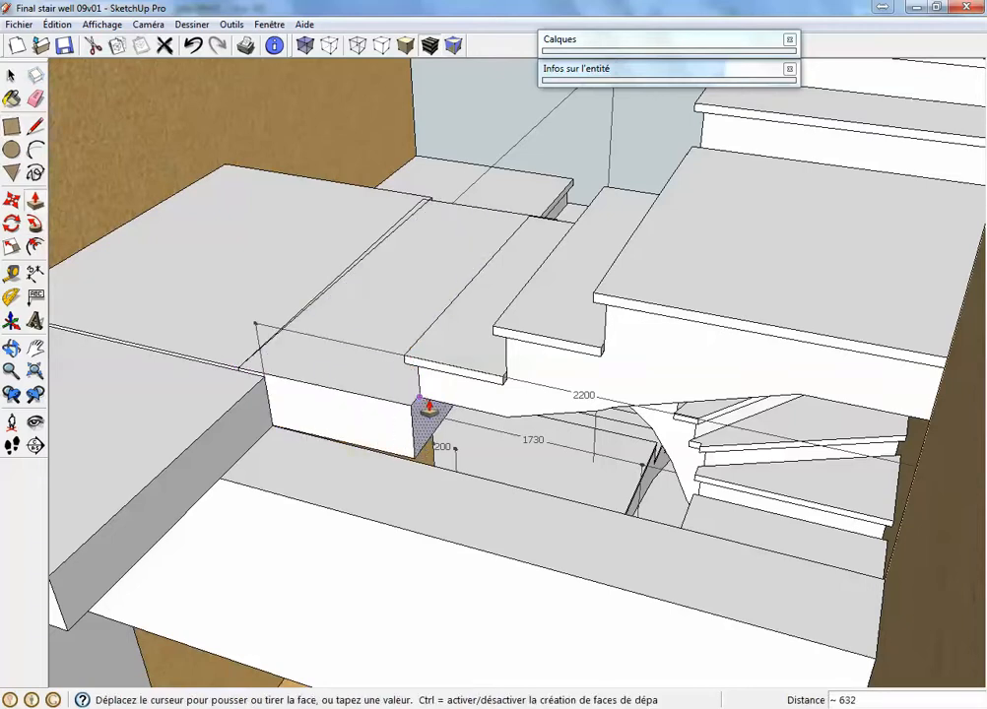
left_click(511, 426)
Examine the whole stairwell from all sides, checking how the stacked flights, slabs and walls fit together
scroll(420, 431, "up", 5)
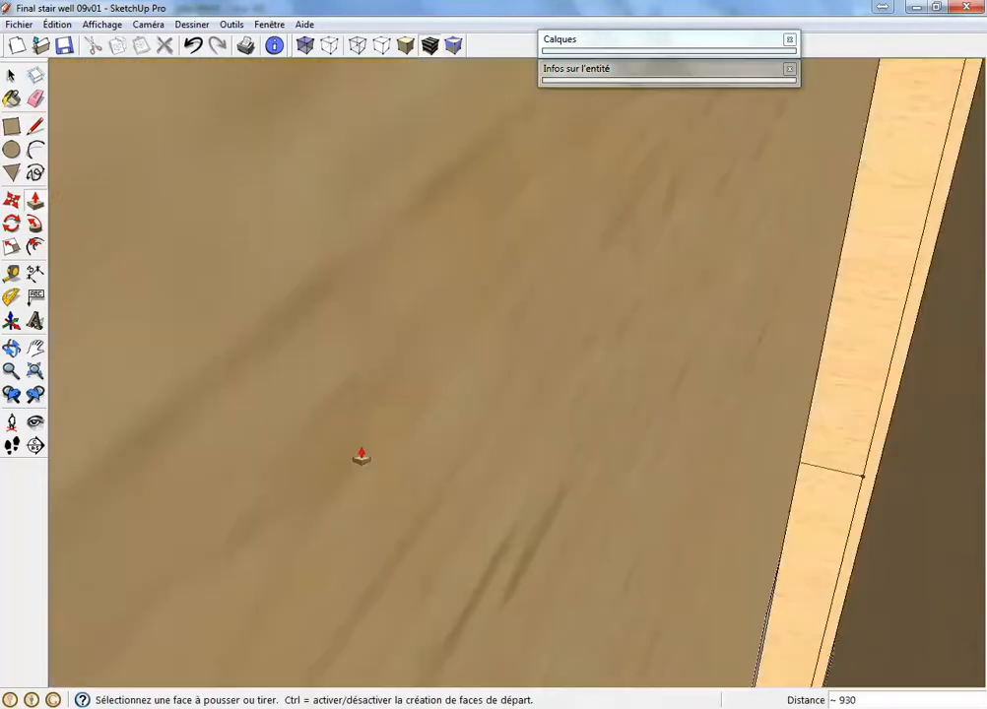
scroll(420, 426, "up", 4)
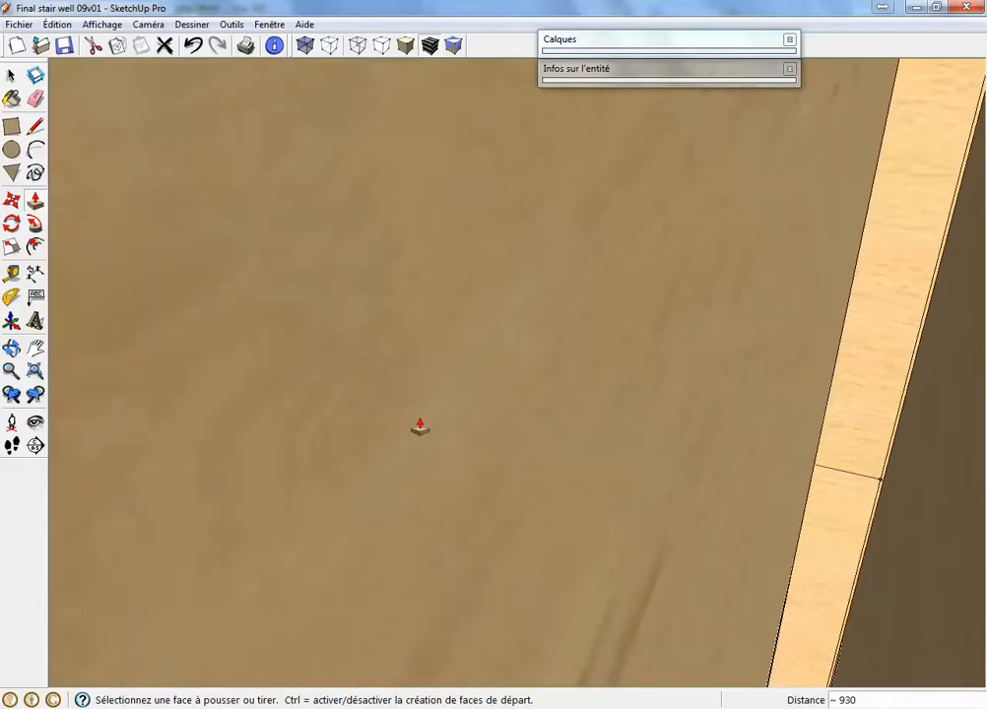
scroll(419, 429, "down", 6)
scroll(416, 434, "down", 7)
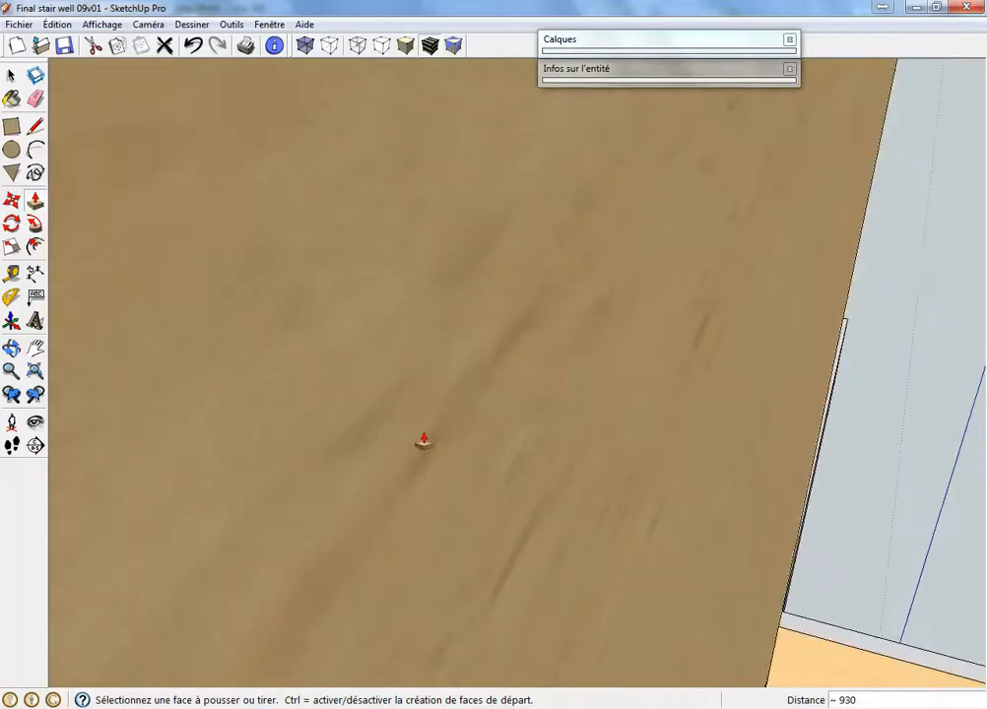
scroll(577, 471, "down", 8)
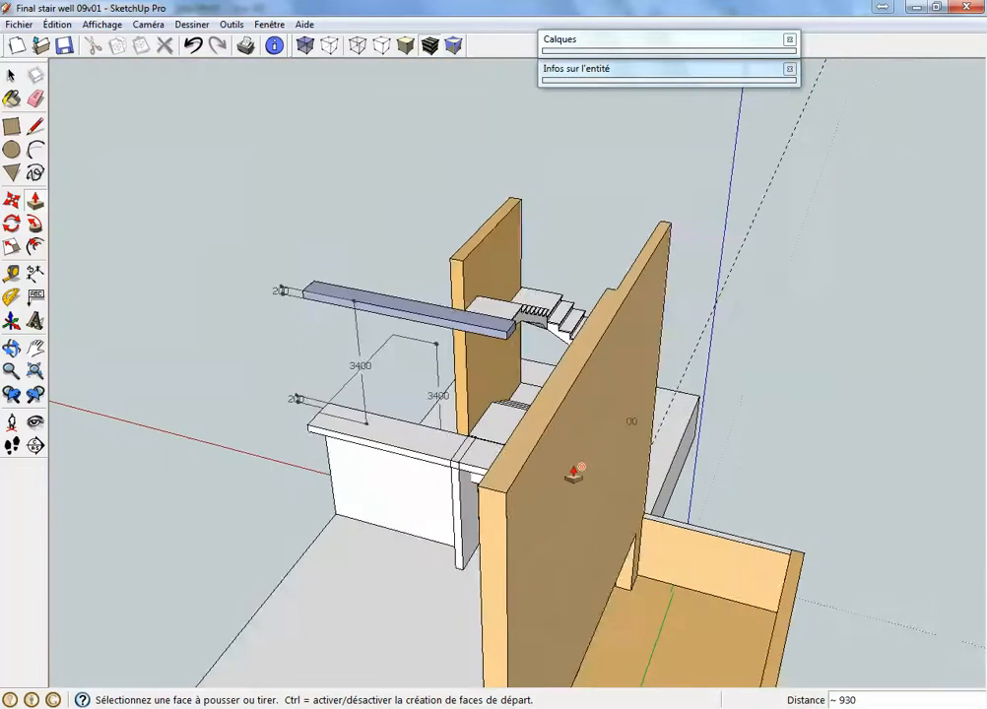
middle_click_drag(511, 364, 672, 529)
key("space")
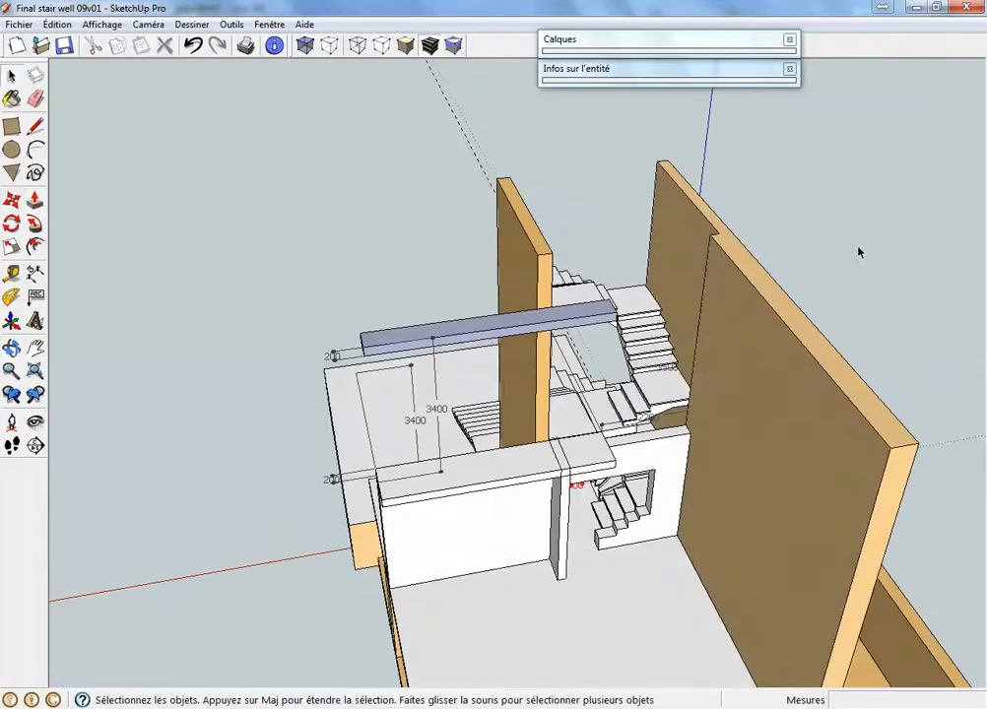
middle_click_drag(859, 251, 749, 448)
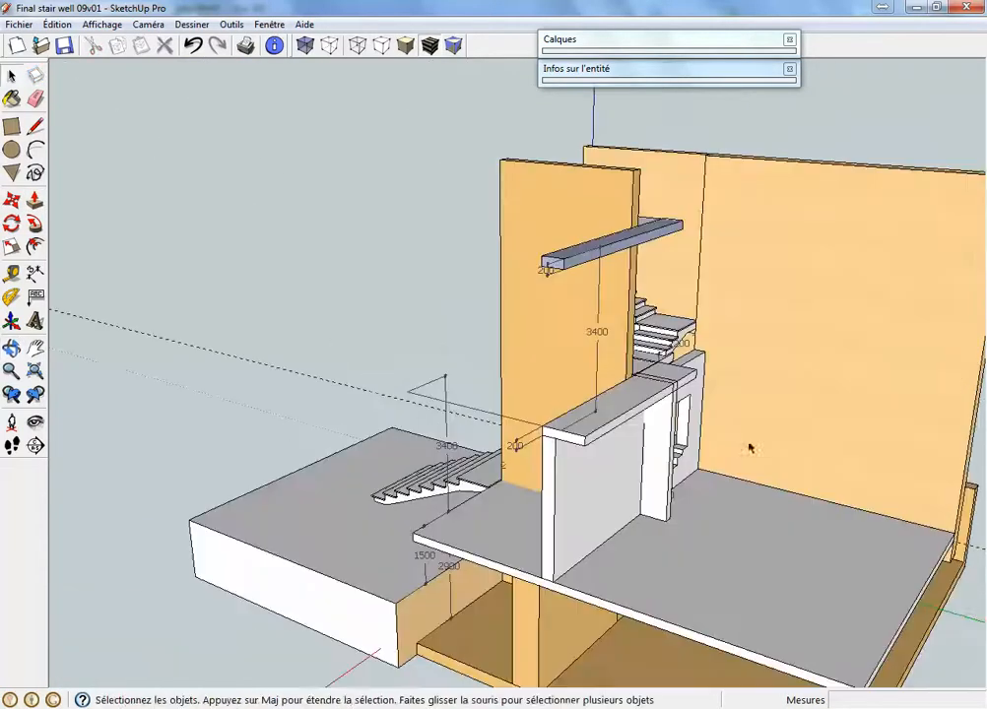
middle_click_drag(547, 464, 720, 452)
middle_click_drag(648, 439, 798, 443)
middle_click_drag(590, 441, 839, 457)
middle_click_drag(658, 439, 718, 430)
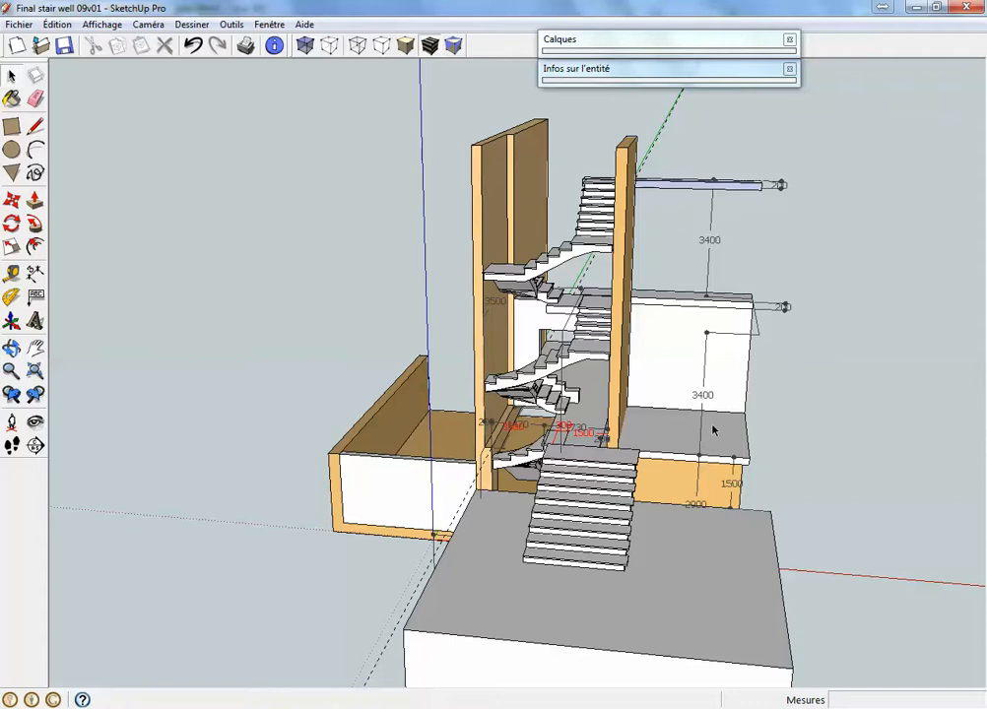
scroll(877, 371, "up", 3)
scroll(883, 372, "up", 1)
middle_click_drag(307, 535, 330, 467)
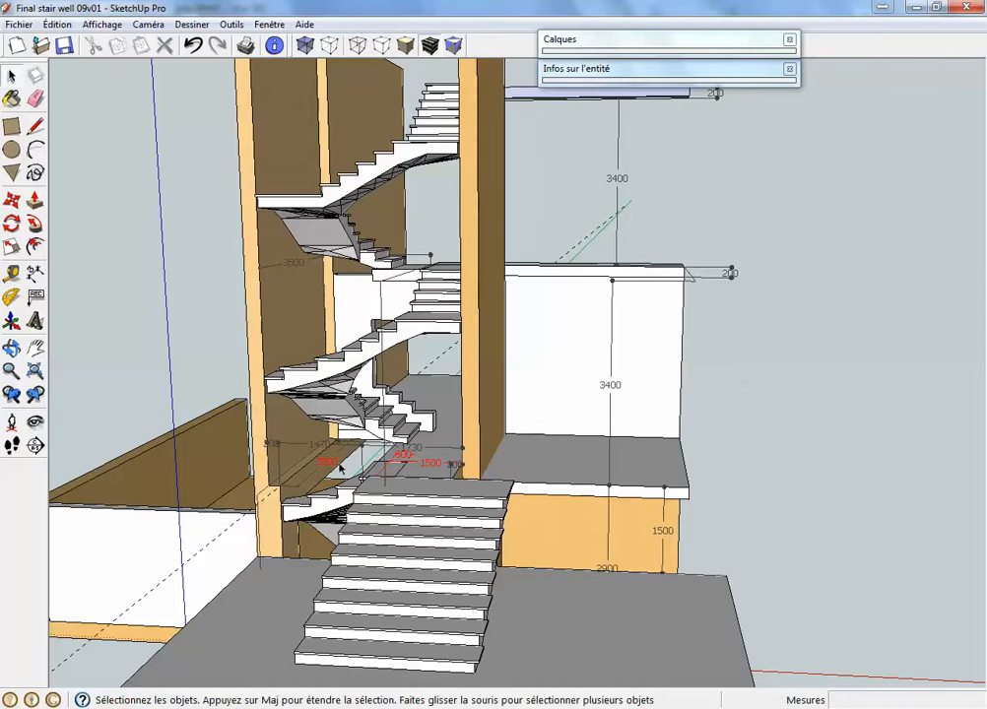
scroll(476, 494, "down", 5)
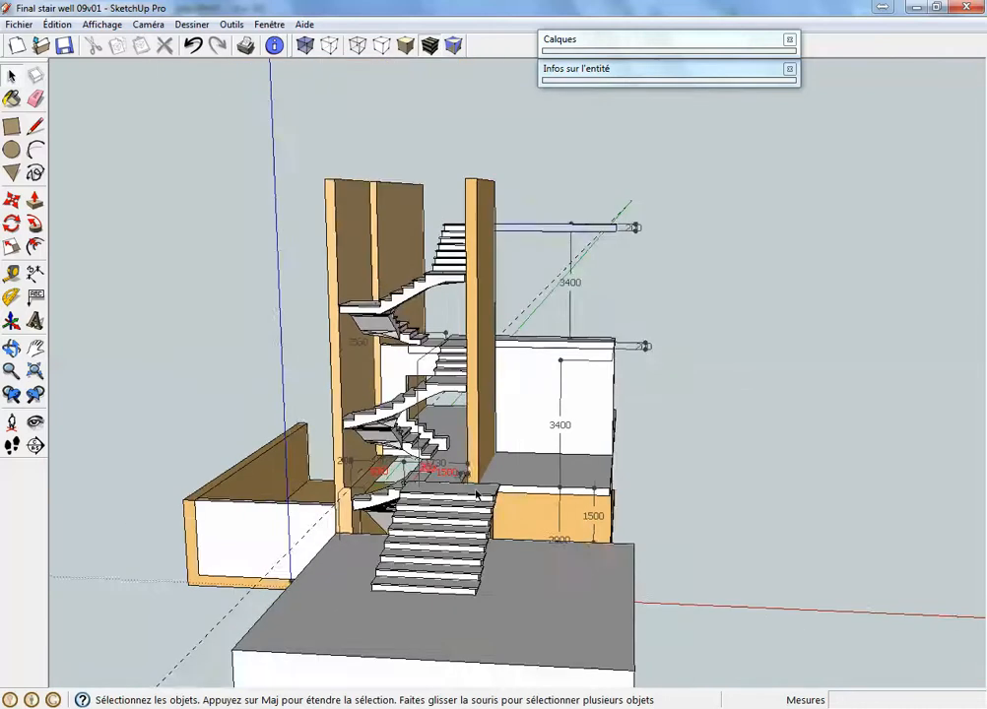
mouse_move(476, 494)
middle_mouse_down()
mouse_move(392, 580)
mouse_move(272, 579)
mouse_move(234, 563)
mouse_move(306, 468)
middle_mouse_up()
mouse_move(599, 491)
middle_mouse_down()
mouse_move(227, 469)
mouse_move(812, 490)
middle_mouse_up()
middle_click(670, 513)
scroll(663, 510, "up", 2)
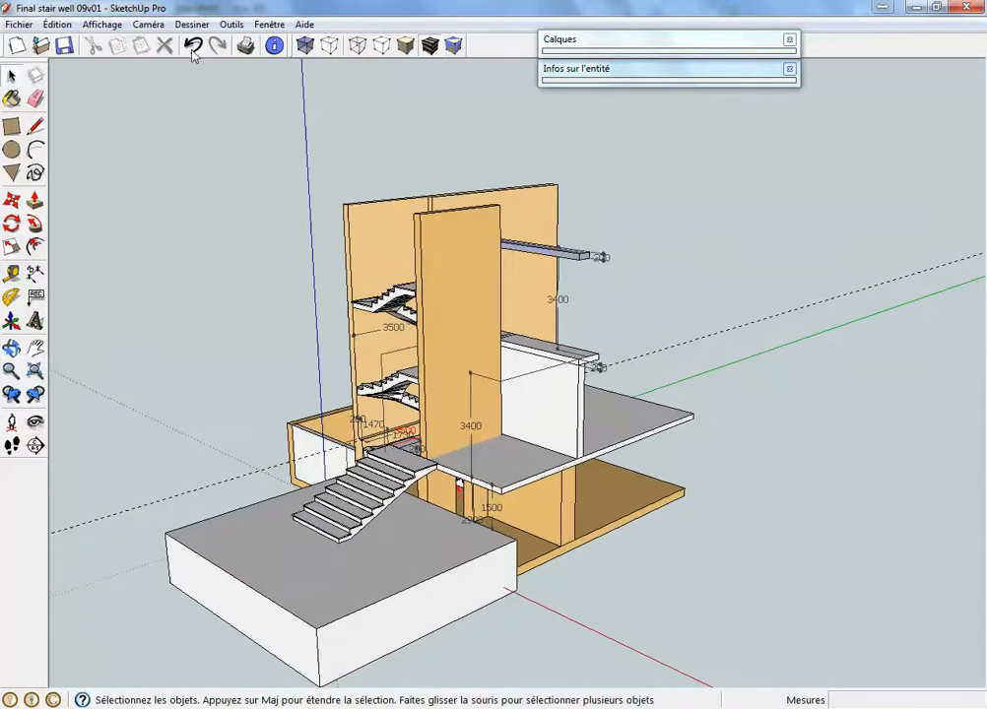
Place a vertical section plane on the end face of the white wall and move it inward to cut through the staircases
left_click(232, 24)
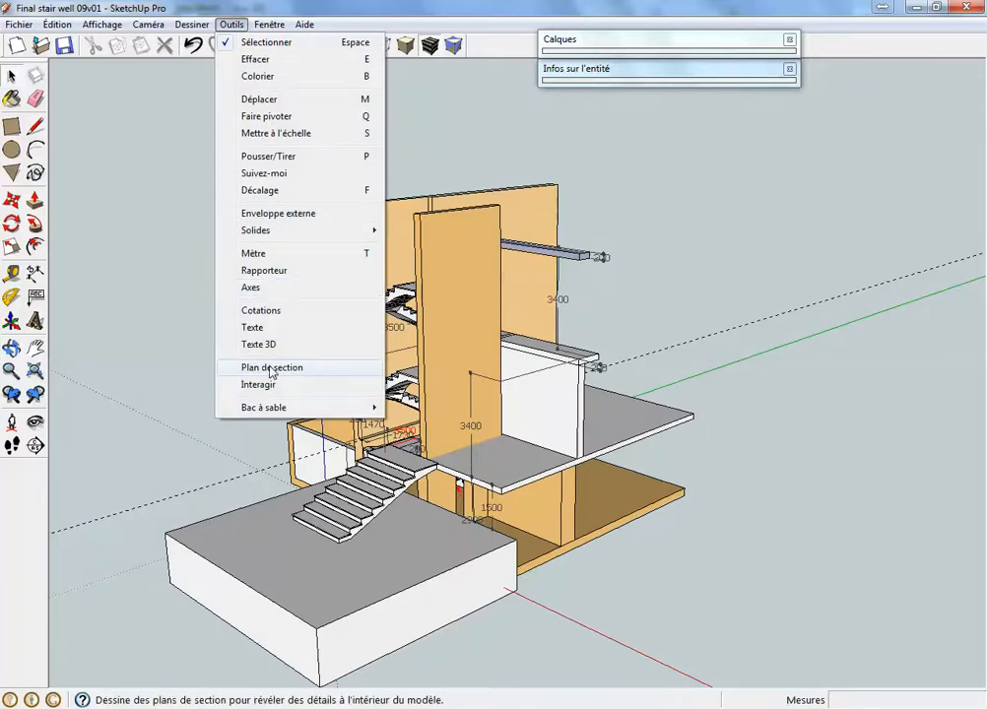
left_click(272, 368)
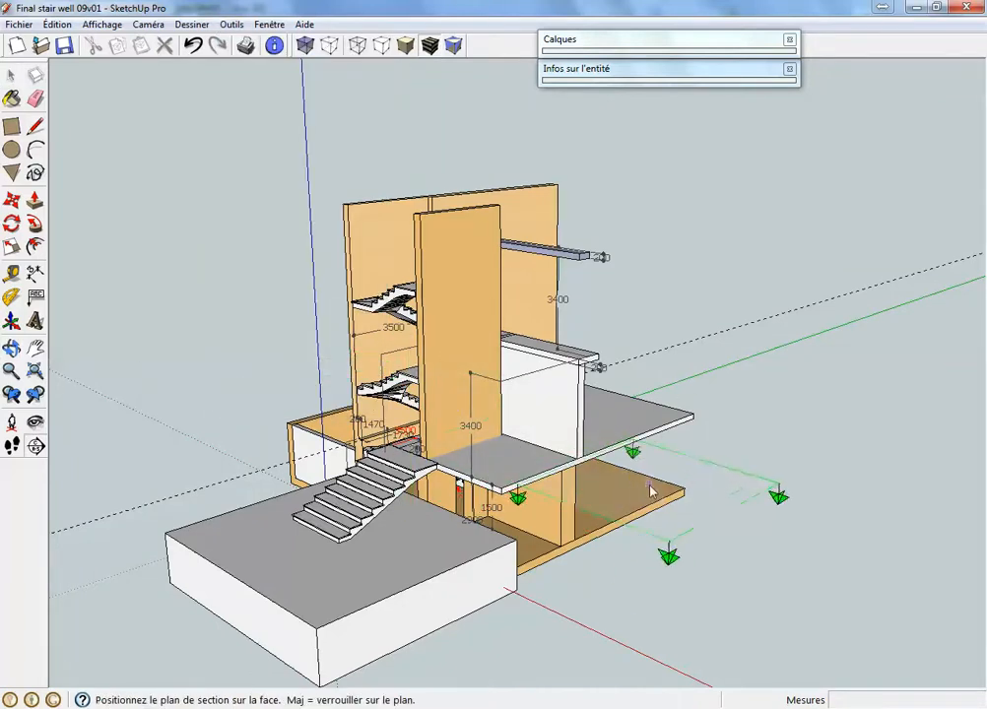
middle_click_drag(690, 506, 699, 454)
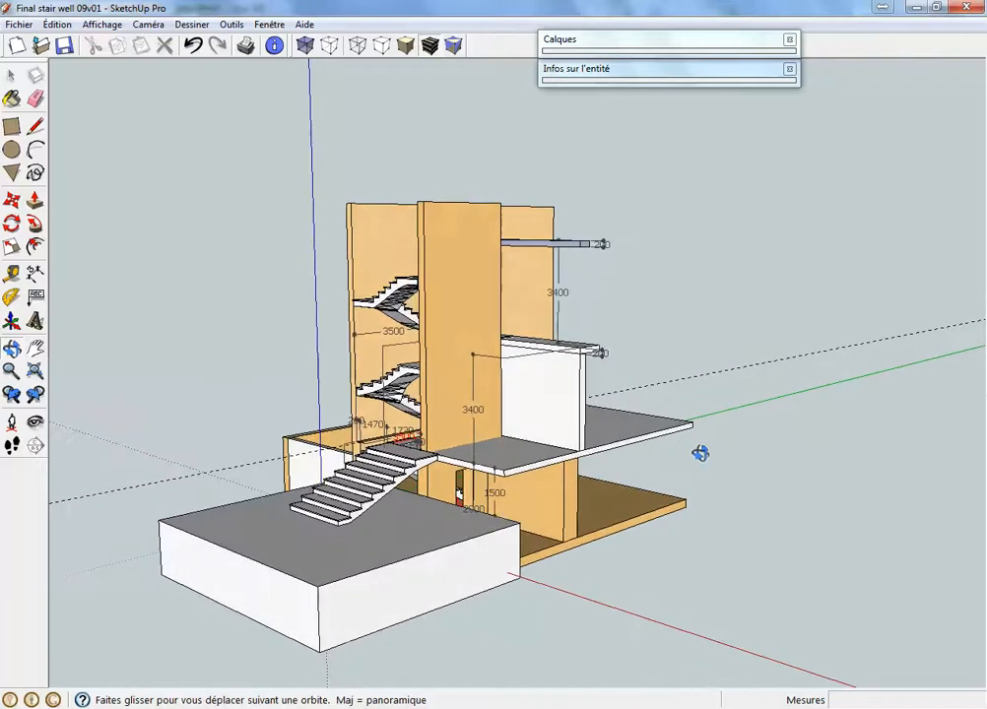
left_click(581, 409)
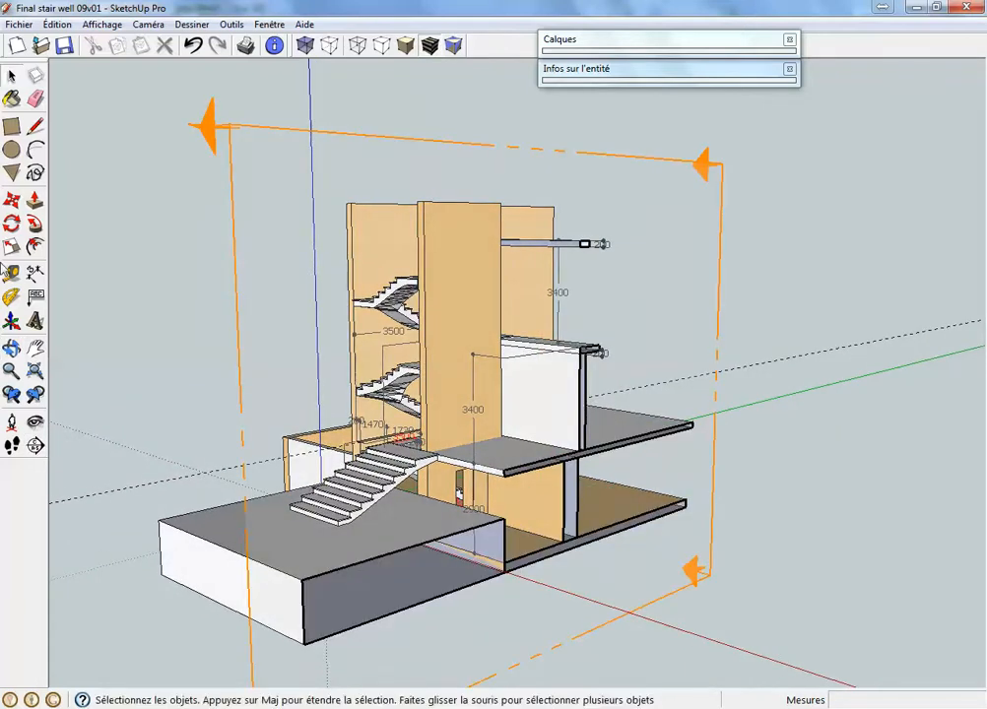
left_click(11, 199)
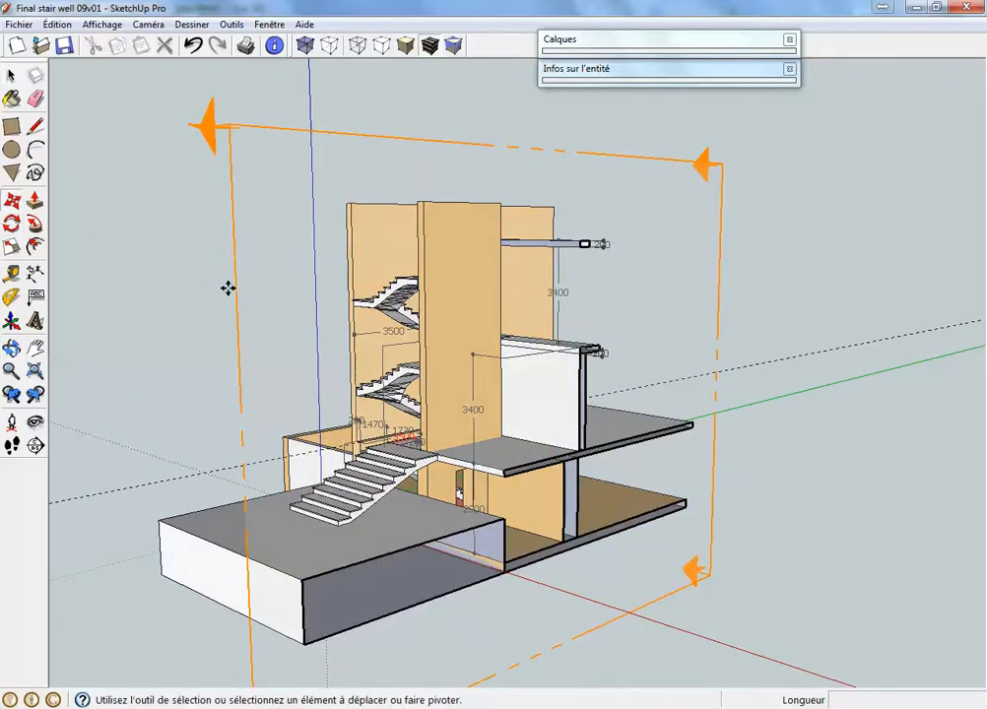
left_click_drag(237, 290, 146, 290)
Move the section plane about 2263 mm deeper into the stairwell so it cuts lengthwise through the flights along the far wall
middle_click_drag(518, 583, 309, 496)
key("m")
scroll(397, 461, "up", 4)
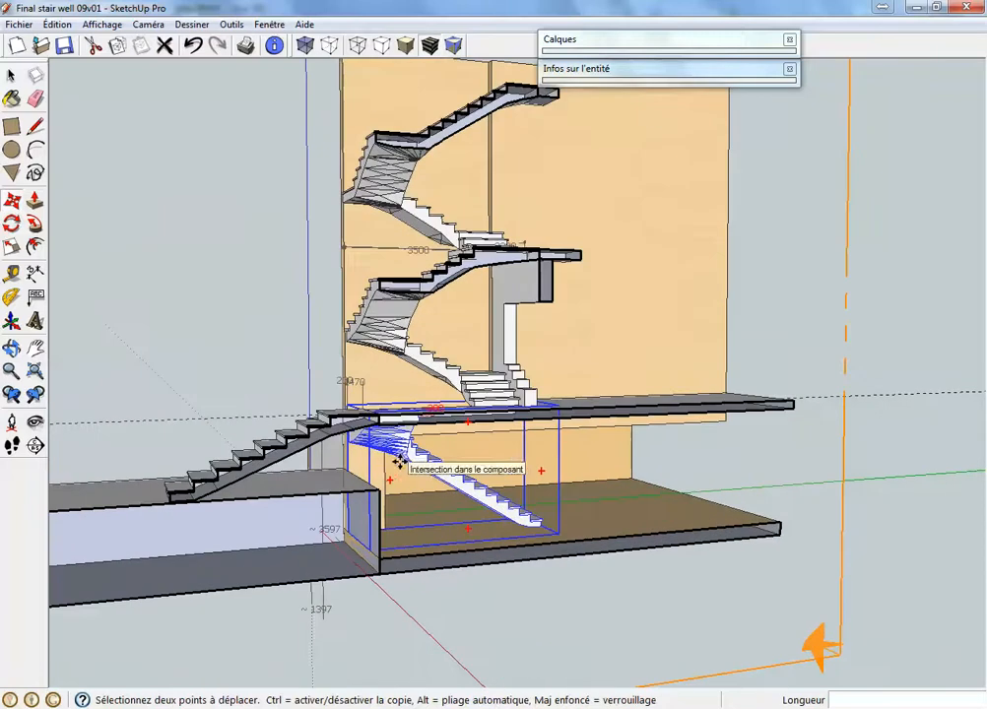
middle_click_drag(403, 467, 486, 480)
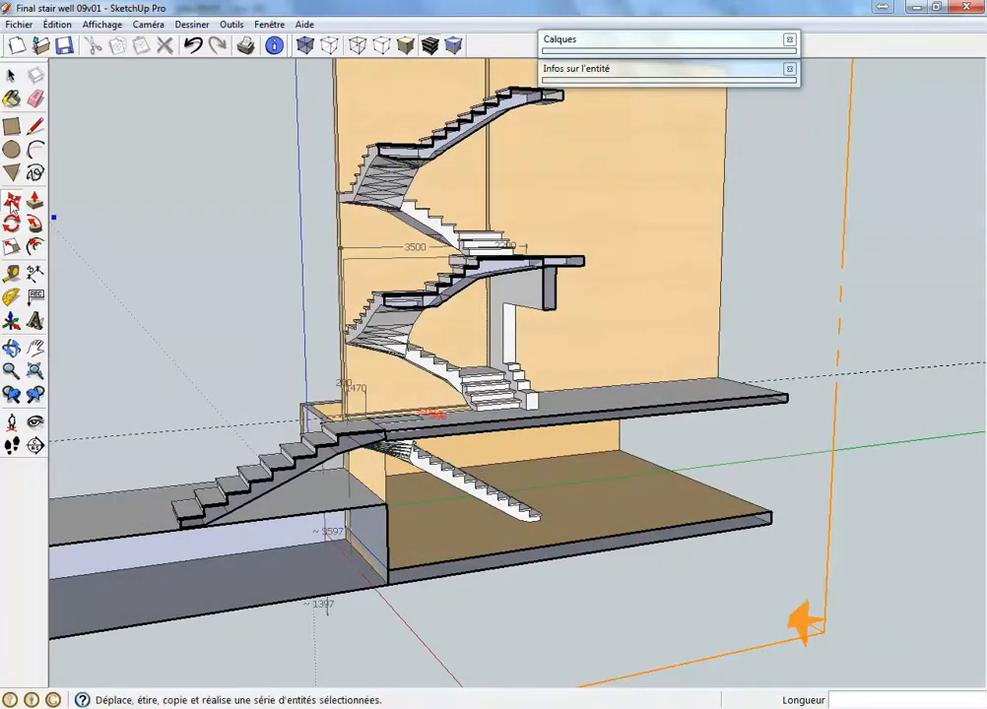
left_click(835, 535)
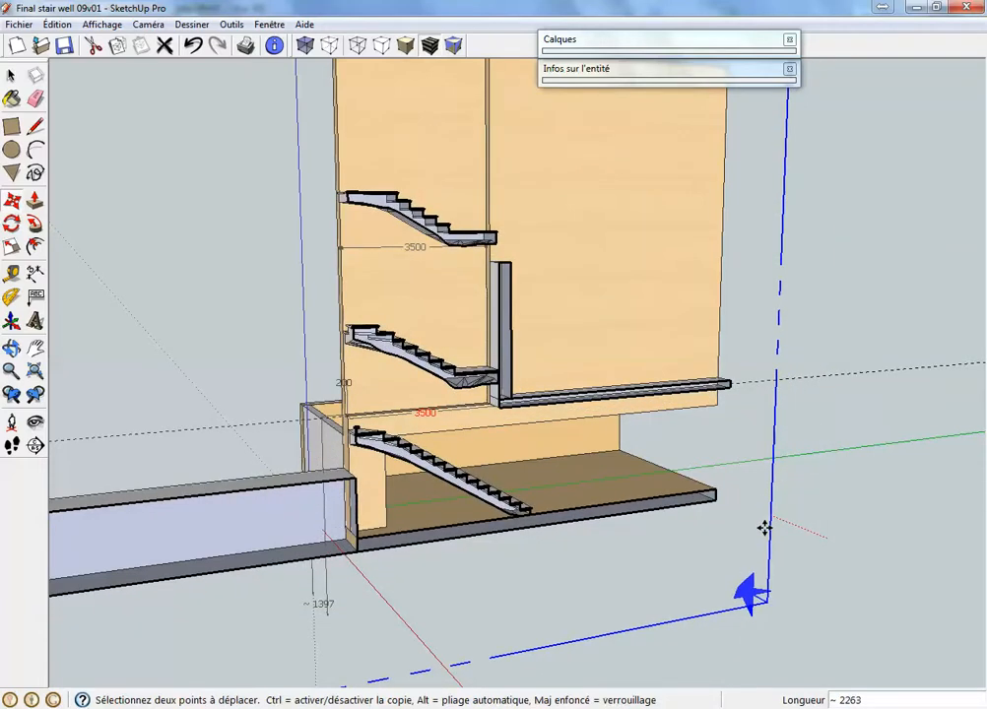
left_click(765, 529)
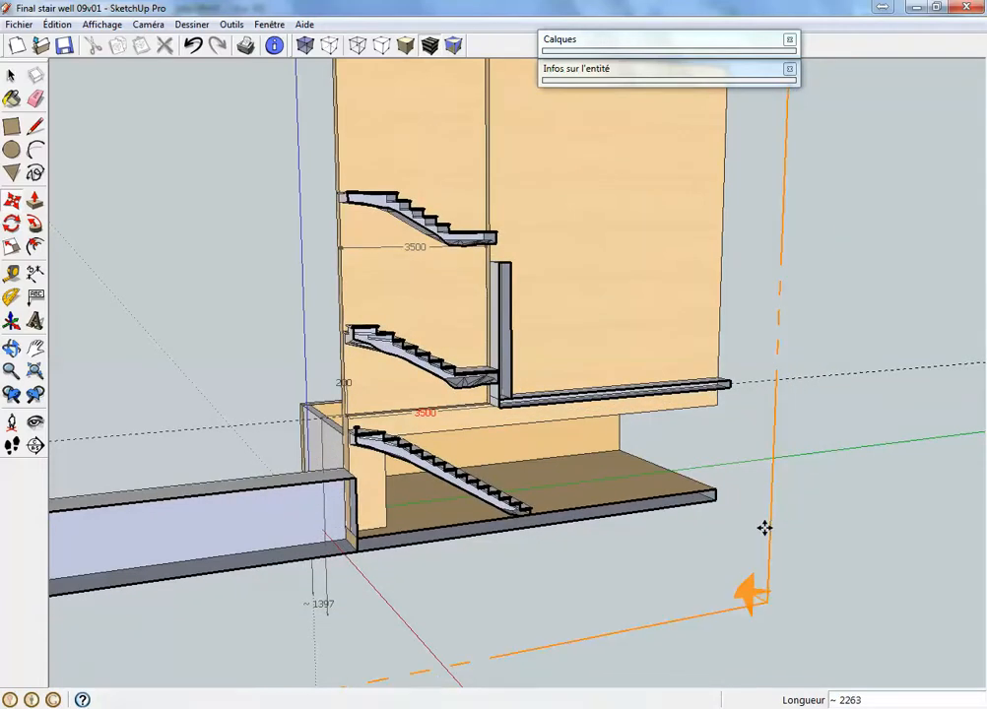
Export the section slice as an AutoCAD DWG file named Final stair well 09v01-e-w-sect in the plans 09 folder
middle_click_drag(883, 586, 778, 613)
scroll(604, 577, "up", 3)
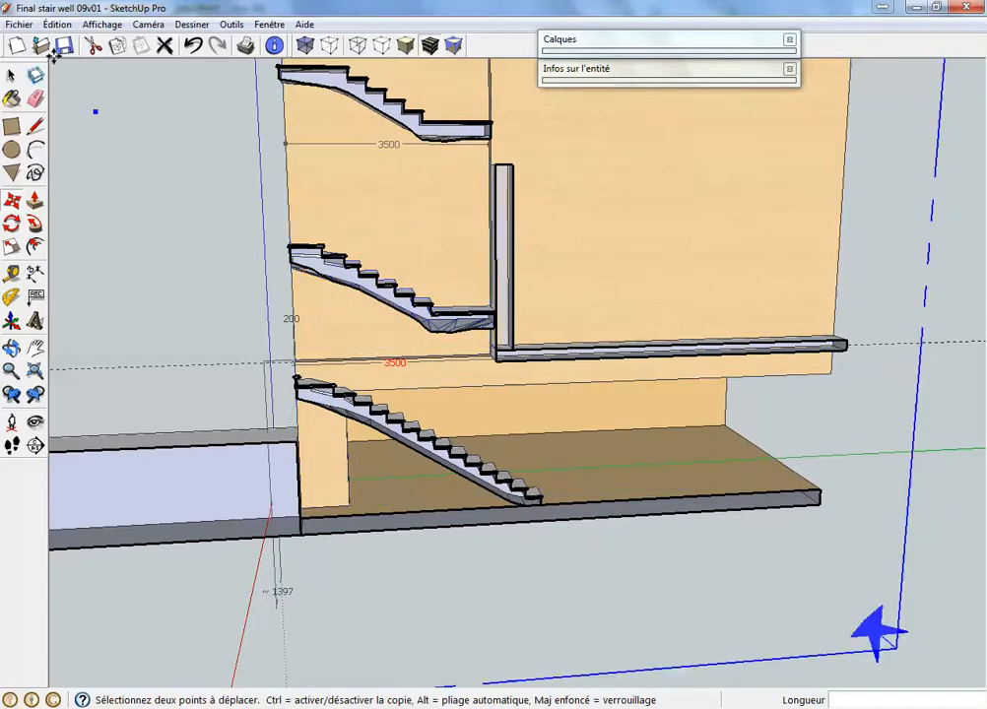
middle_click_drag(426, 328, 461, 458)
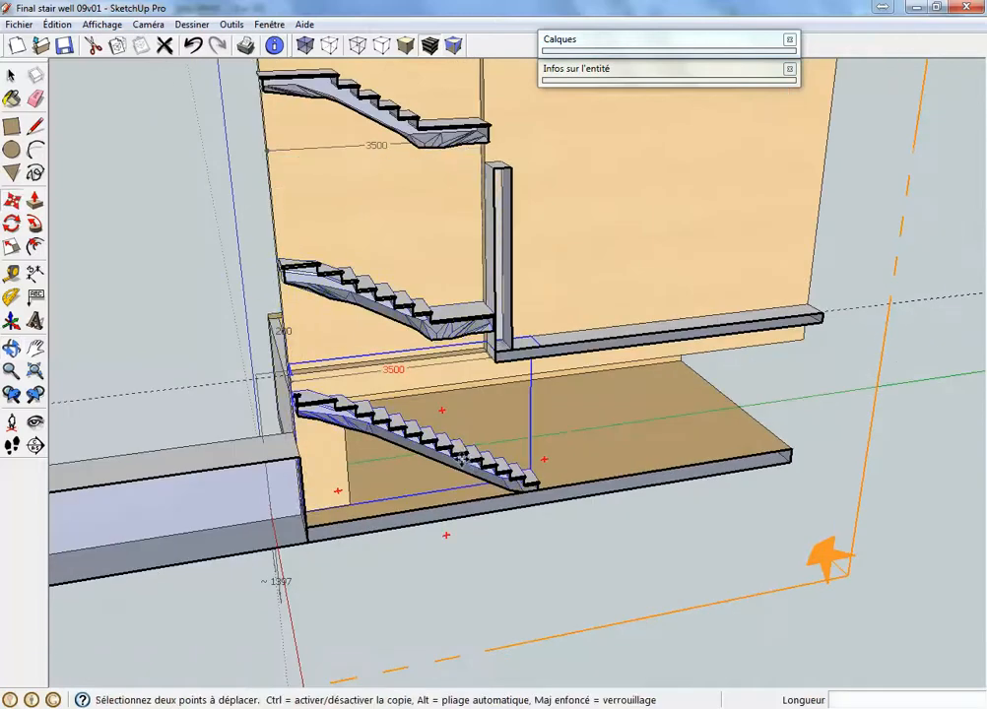
left_click(17, 25)
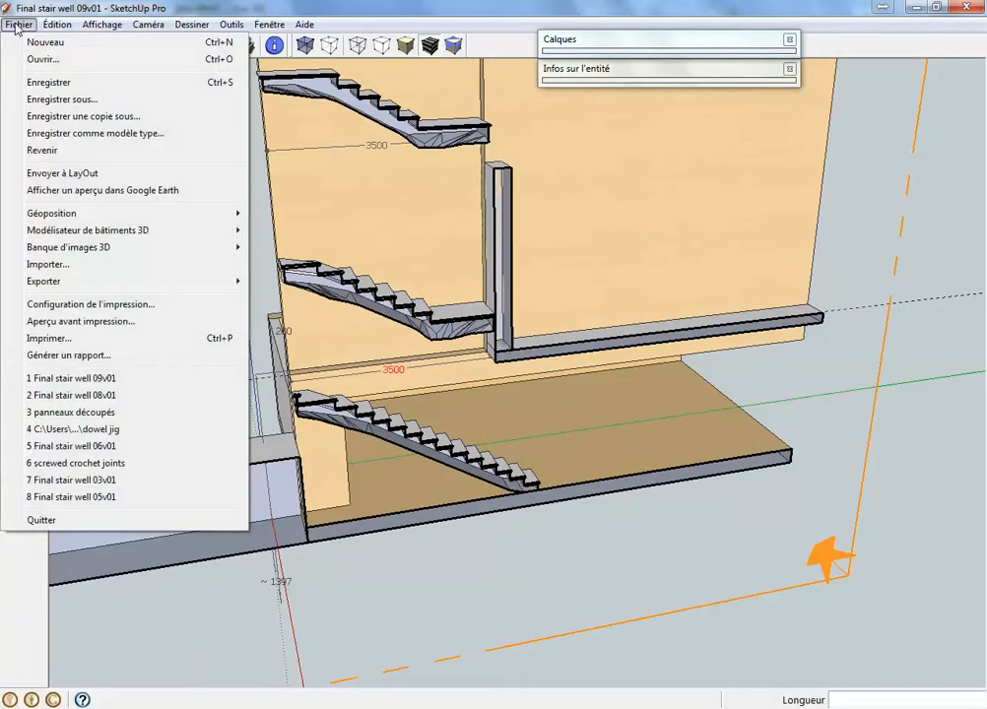
mouse_move(95, 284)
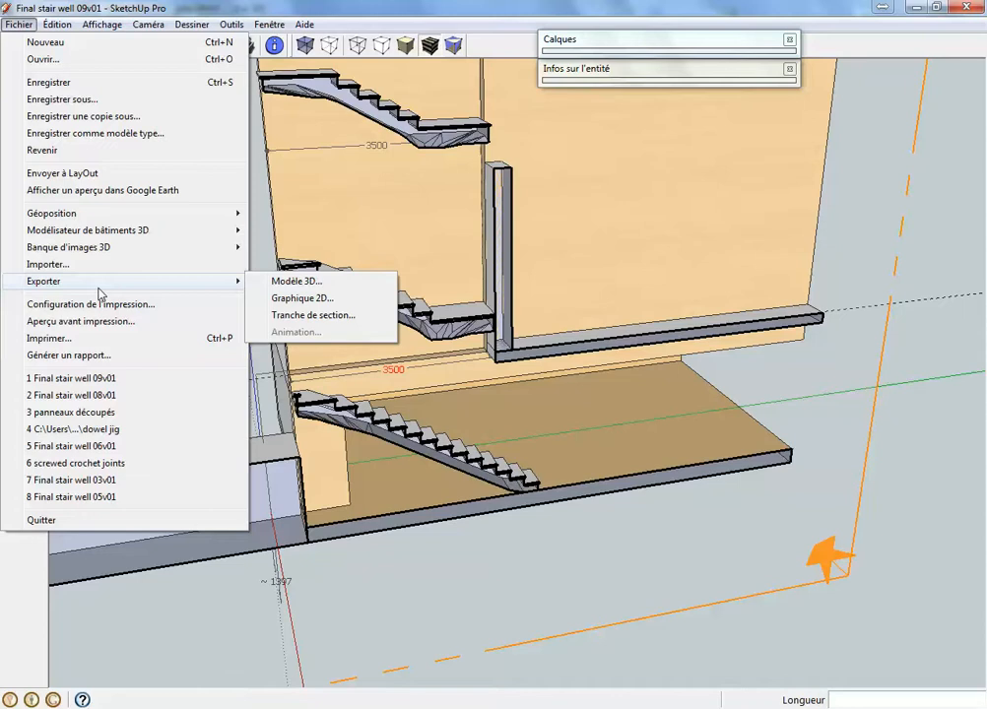
left_click(314, 316)
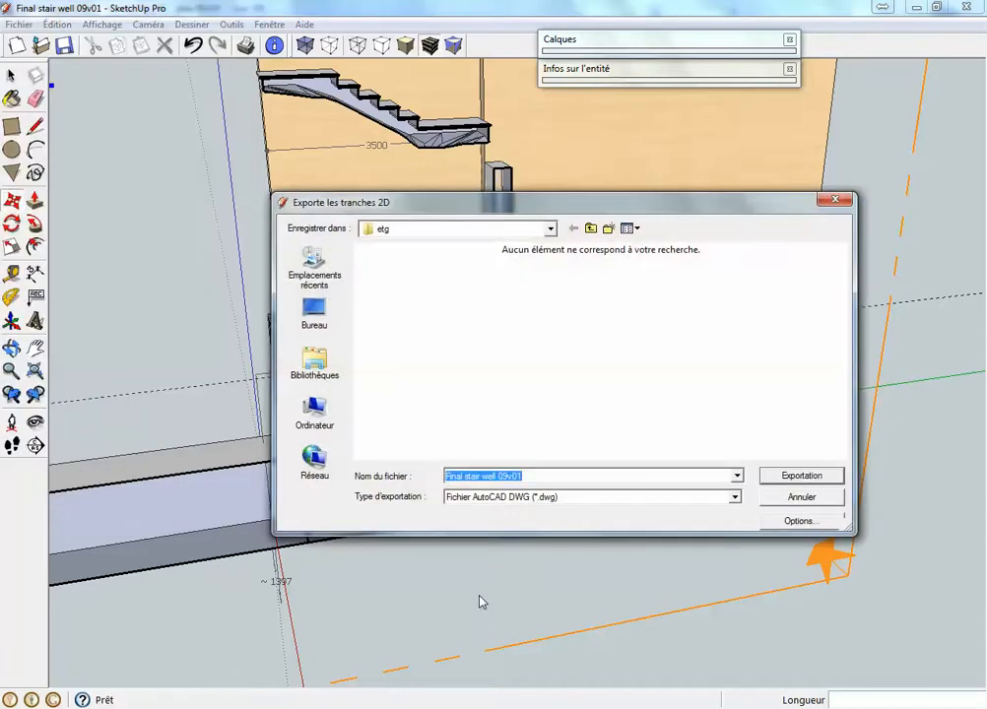
left_click(591, 228)
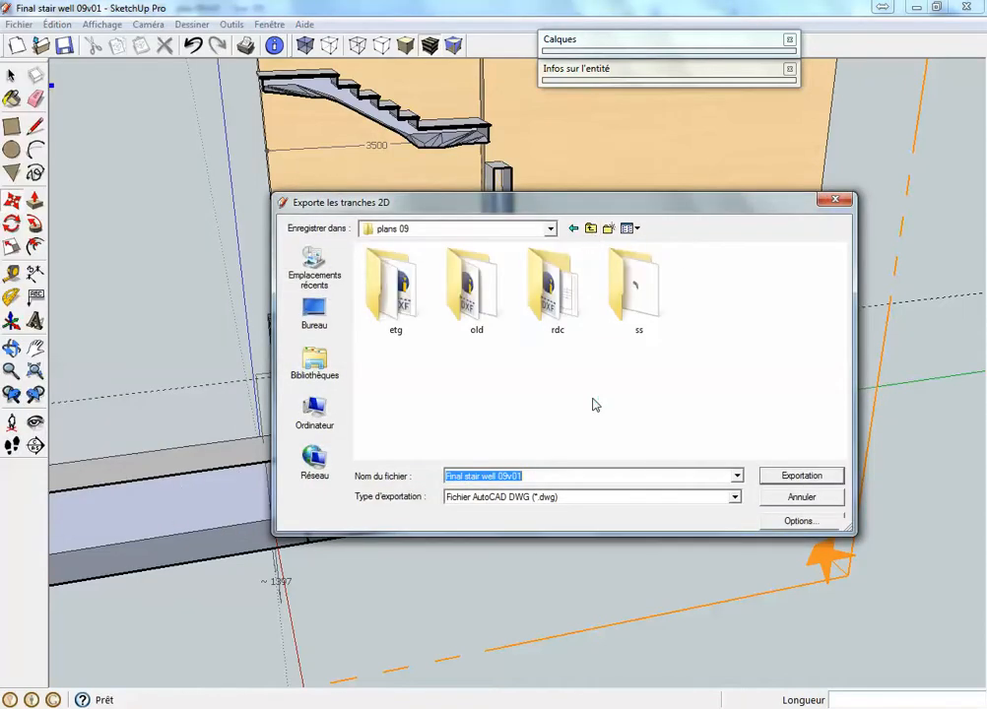
left_click(533, 476)
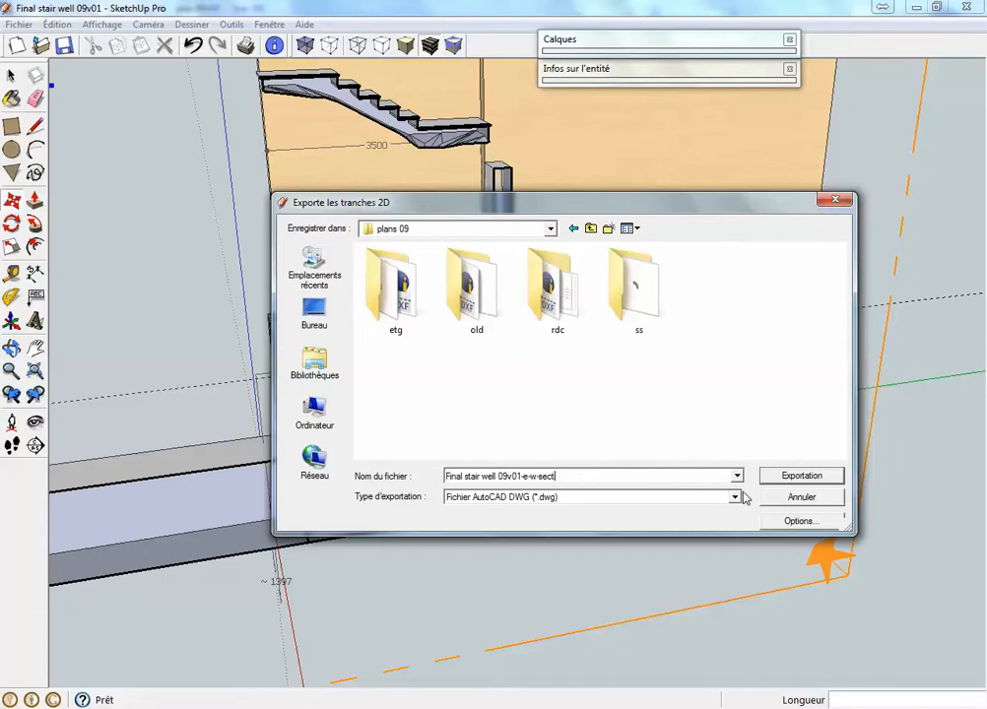
left_click(802, 476)
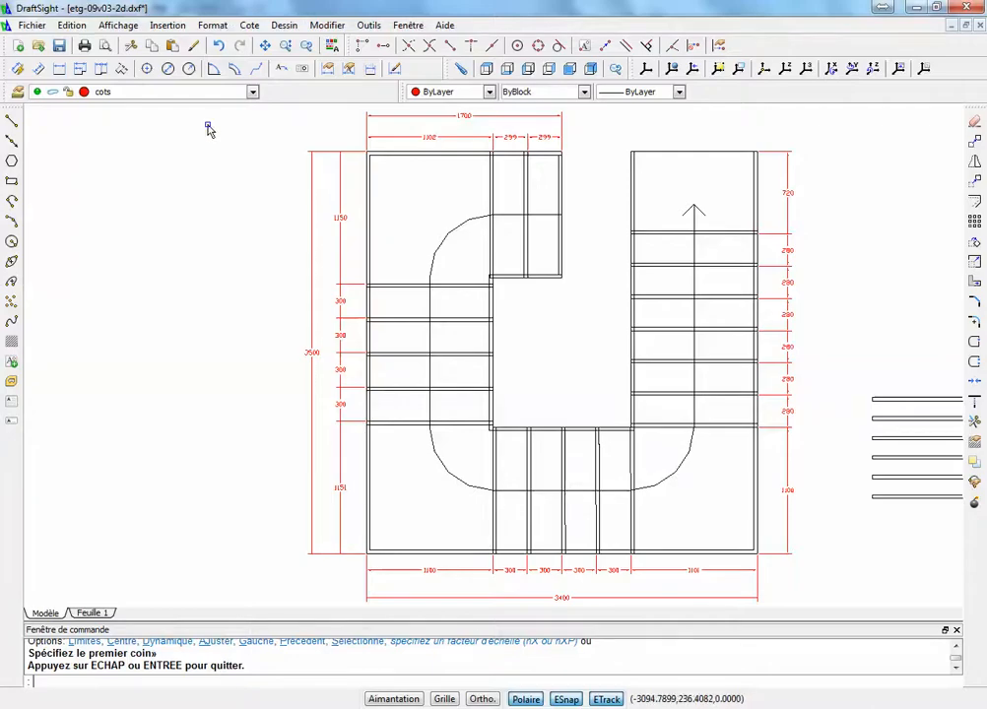
Switch to DraftSight and browse to the plans 09 folder for a DWG drawing to open
left_click(38, 45)
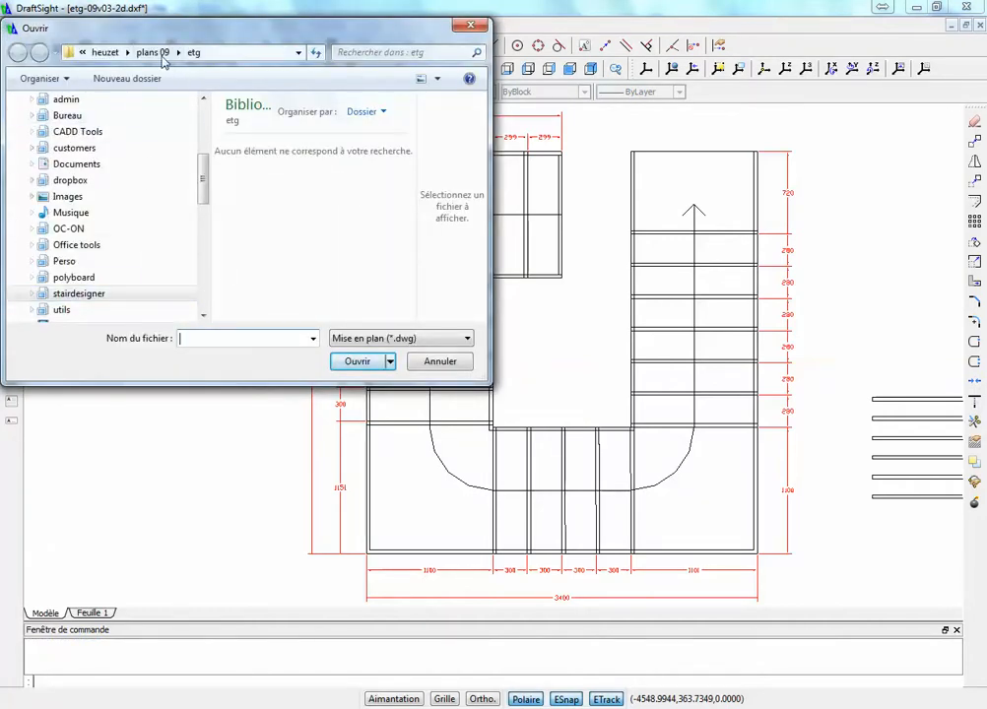
left_click(154, 52)
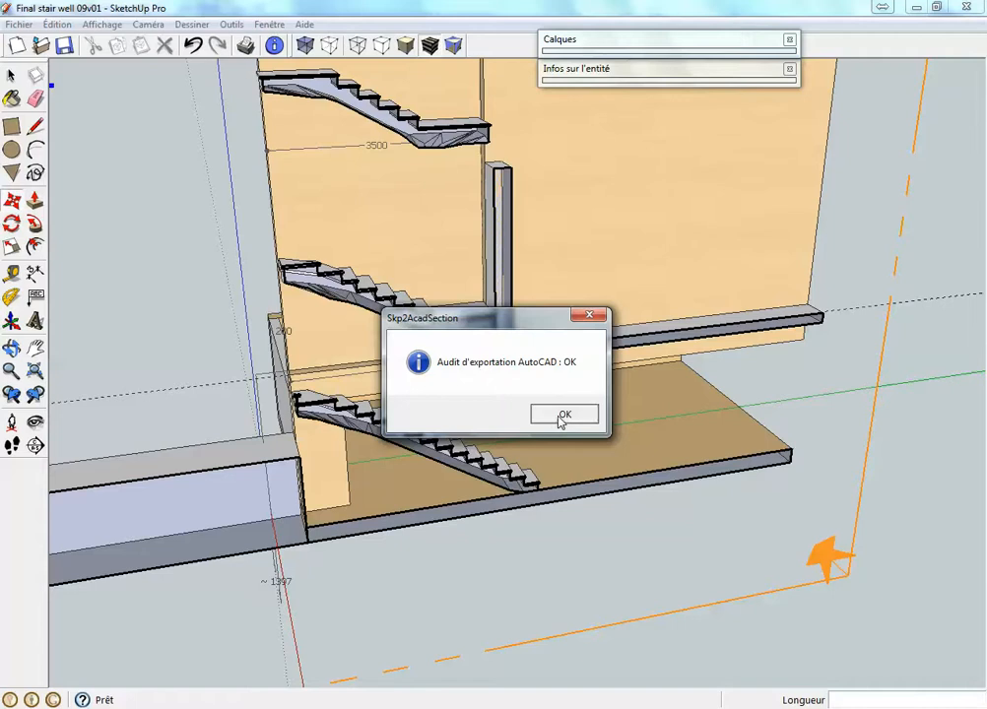
Acknowledge the AutoCAD export report and start the section slice export again
left_click(563, 414)
left_click(19, 24)
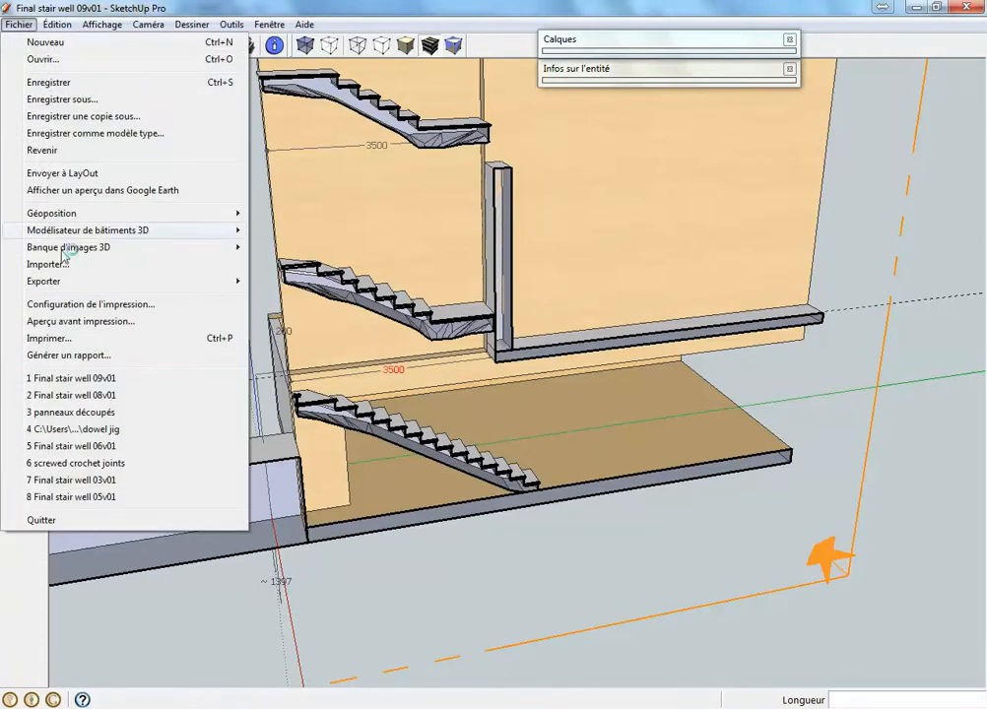
mouse_move(73, 282)
left_click(318, 317)
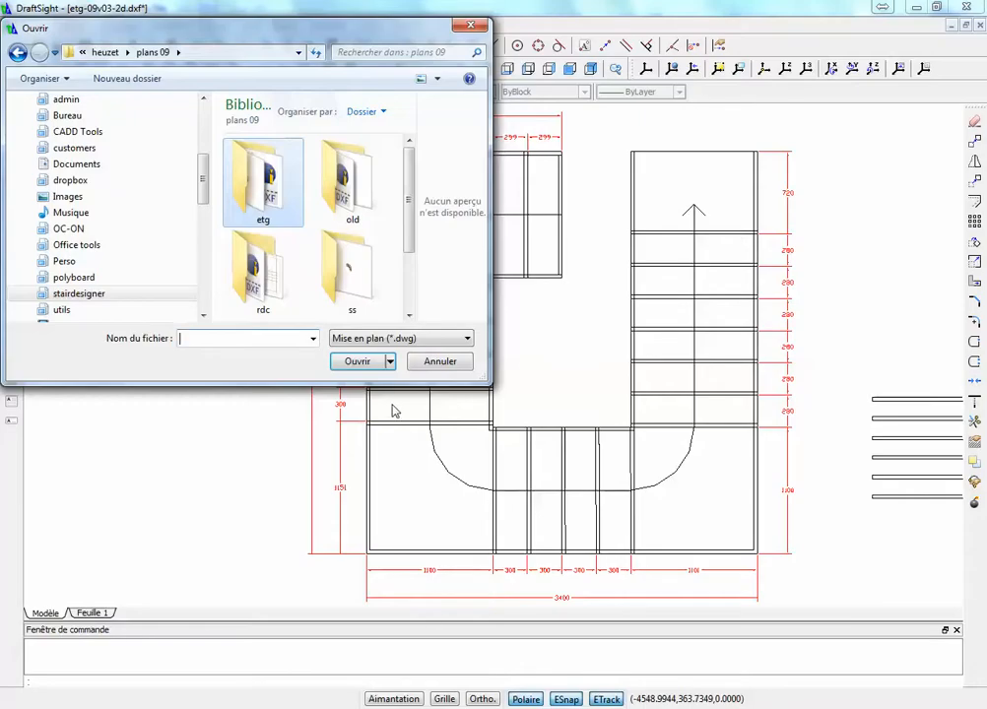
Open the drawing Final stair well 09v01-e-w-sect from the plans 09 folder in DraftSight
scroll(409, 283, "down", 3)
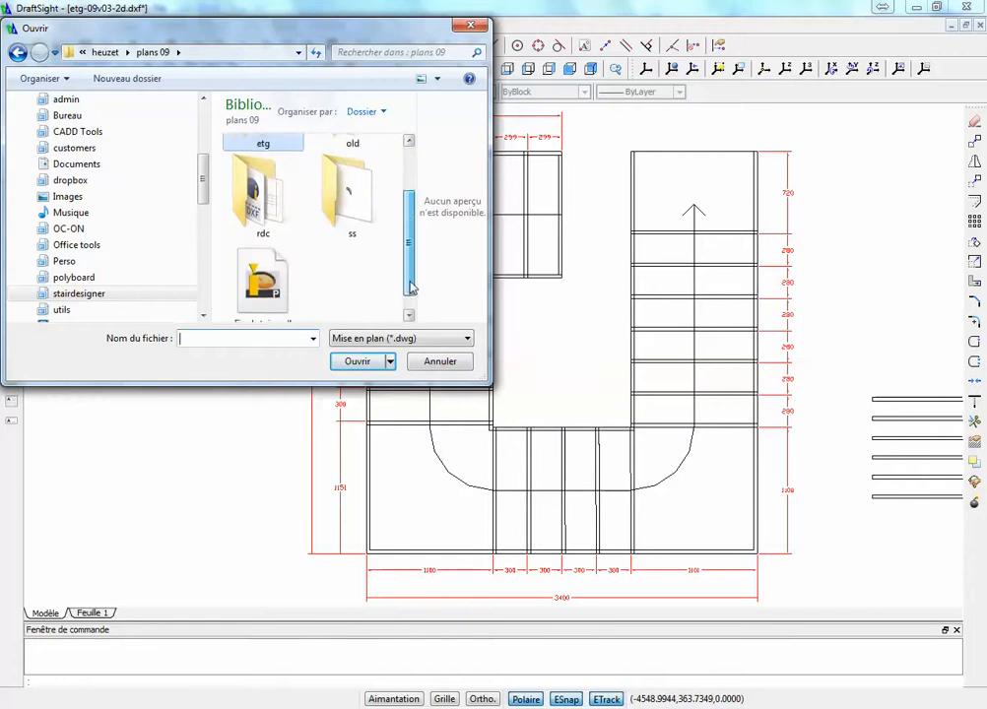
left_click(282, 305)
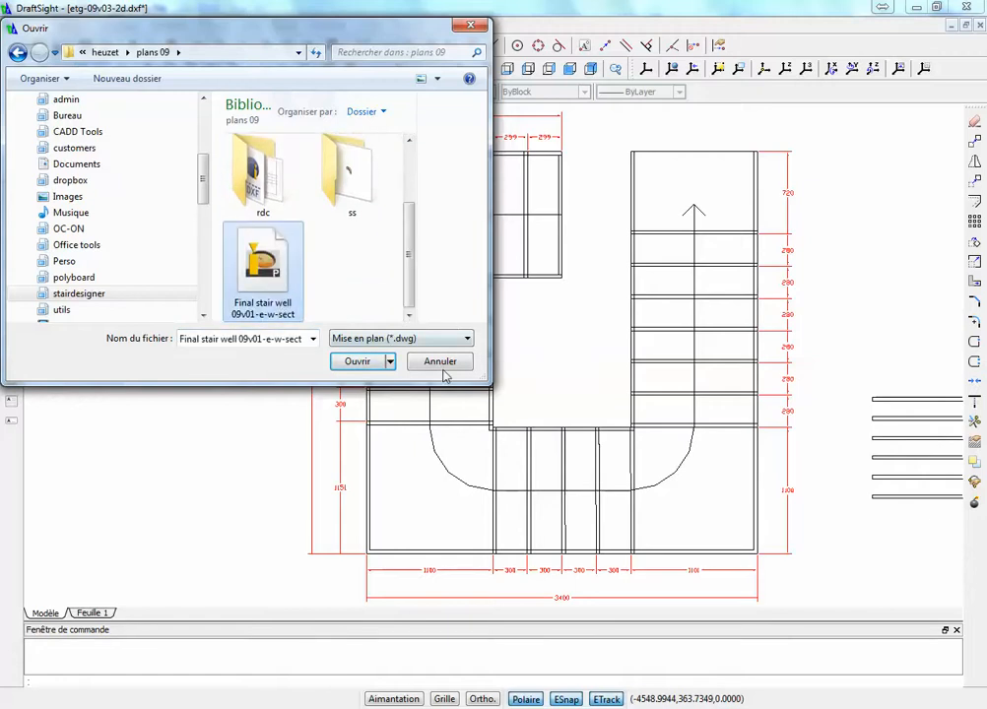
left_click(364, 365)
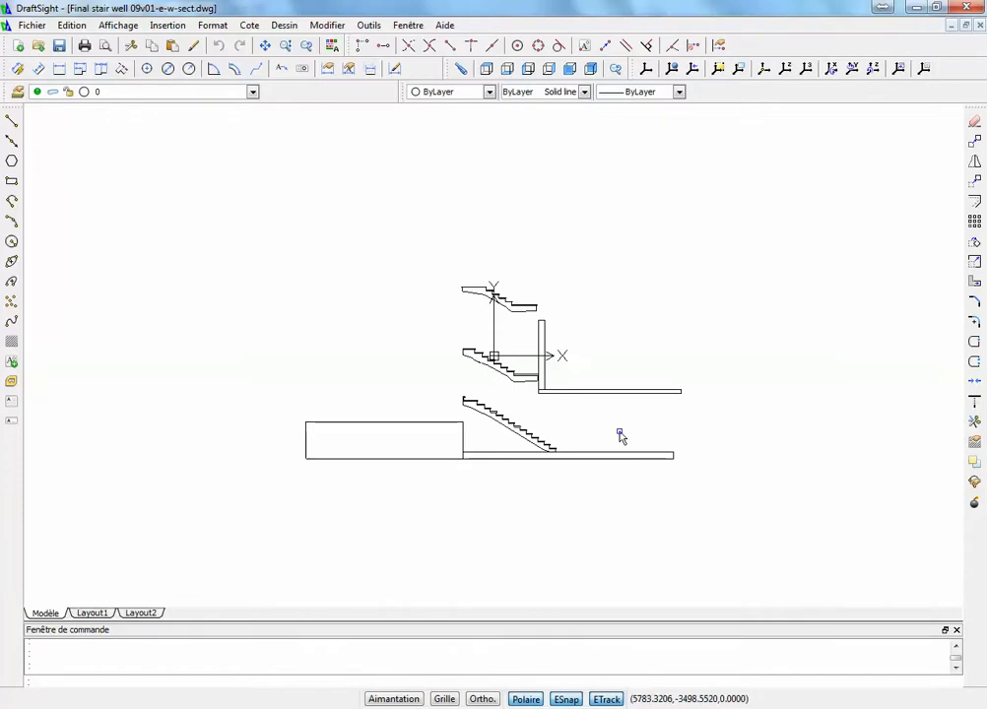
Turn off the display of the coordinate system icon in the section drawing
scroll(573, 374, "up", 5)
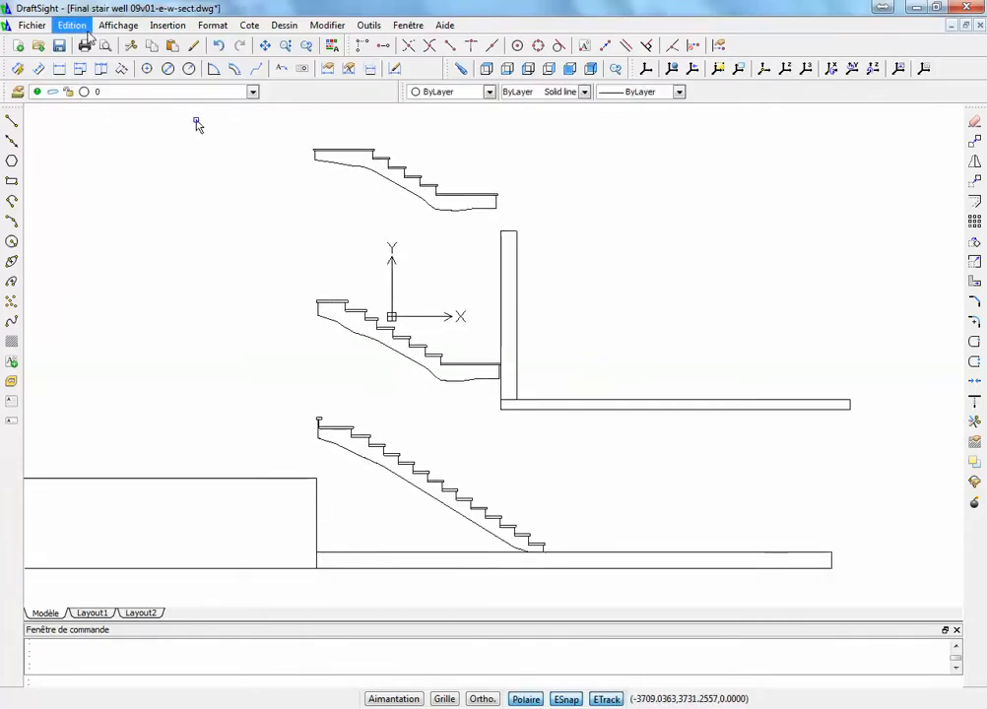
left_click(118, 25)
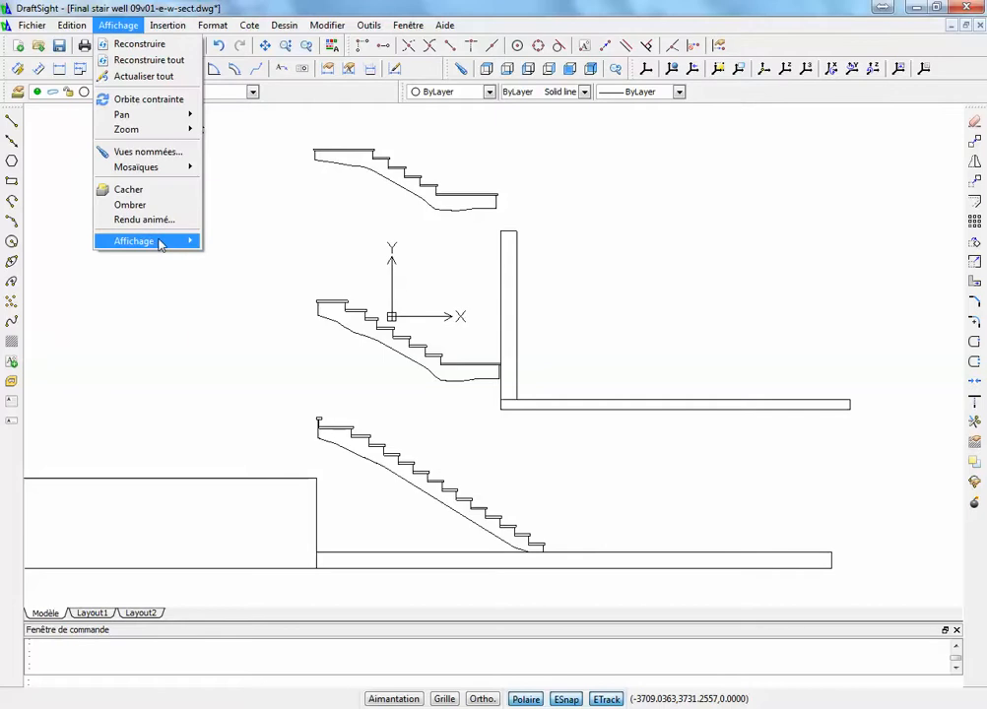
mouse_move(138, 241)
mouse_move(242, 273)
left_click(362, 274)
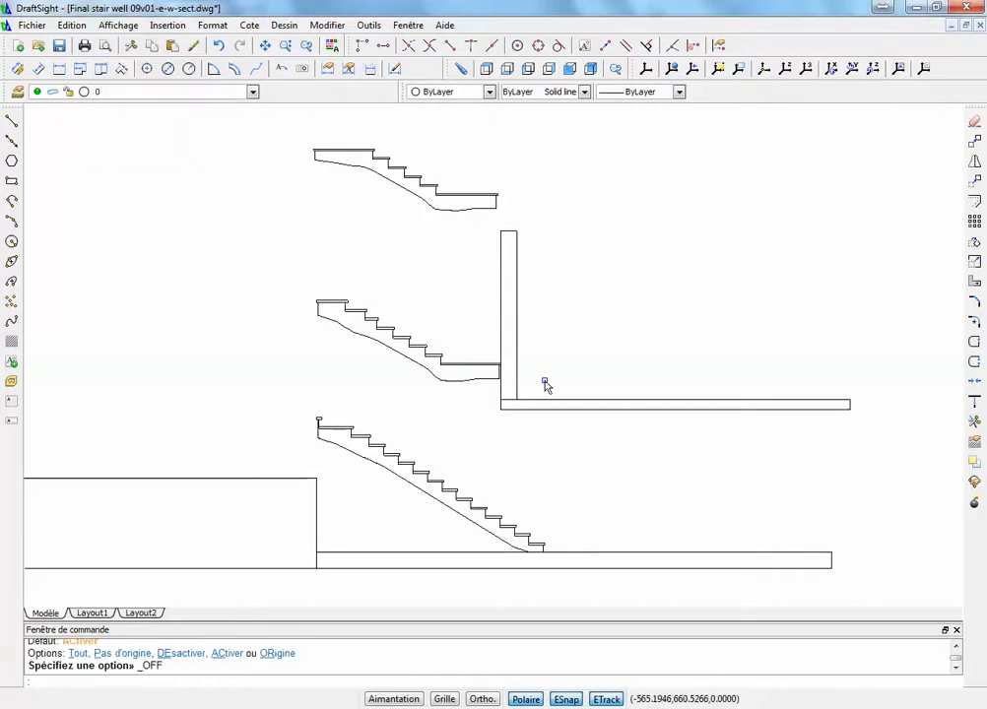
scroll(567, 463, "down", 2)
scroll(586, 448, "up", 3)
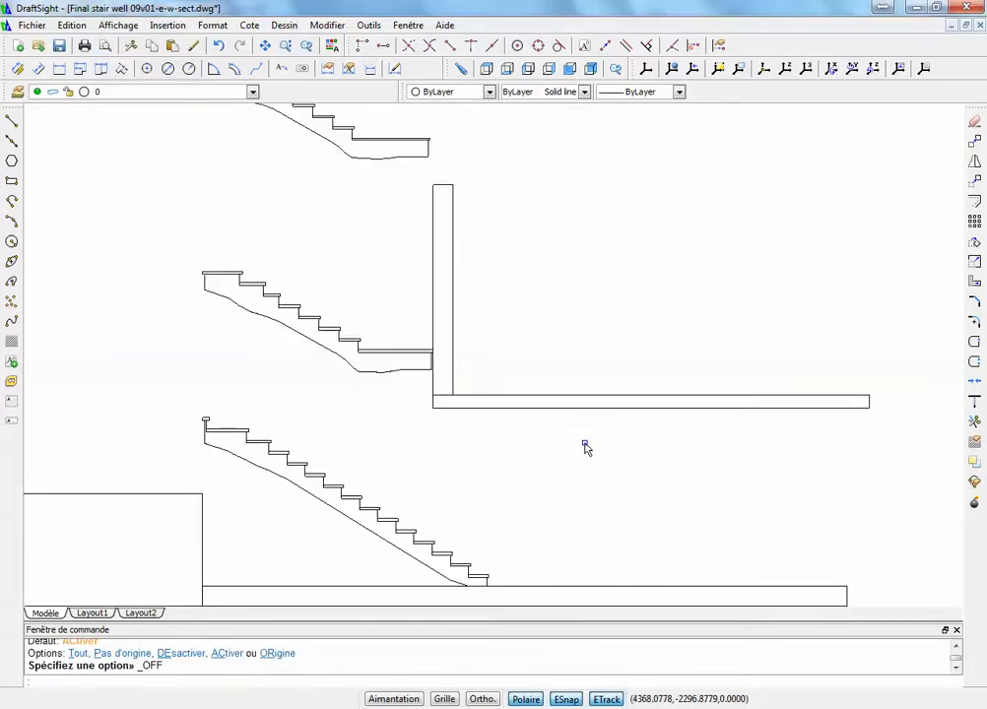
scroll(587, 448, "down", 1)
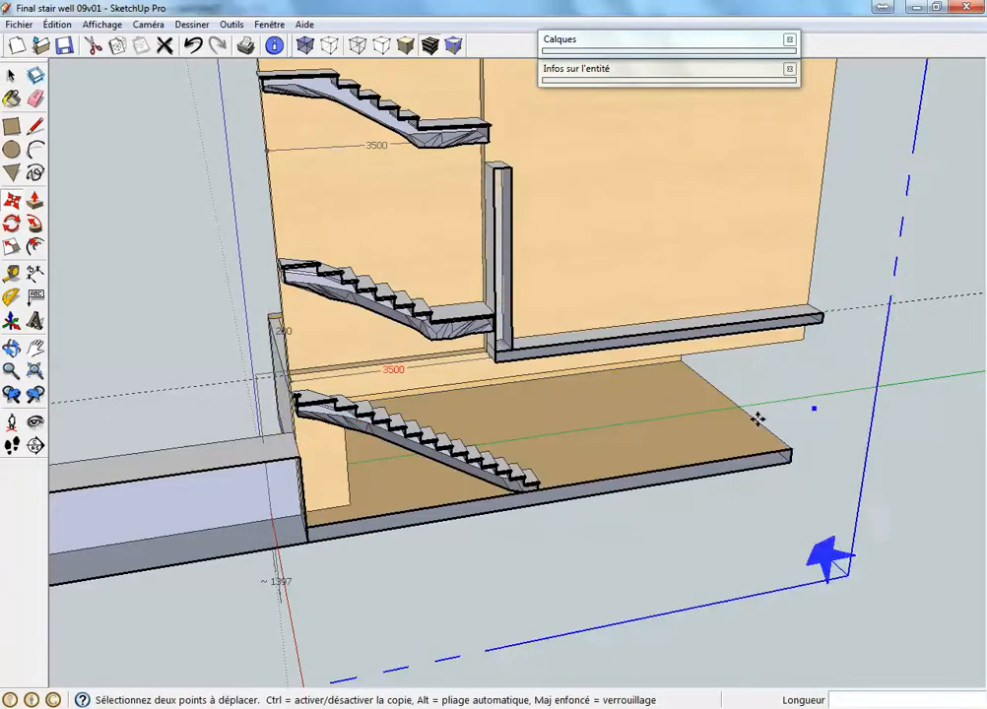
Inspect the sectioned stair flights in the SketchUp model from a squarer angle, and switch back to DraftSight
middle_click_drag(570, 401, 449, 279)
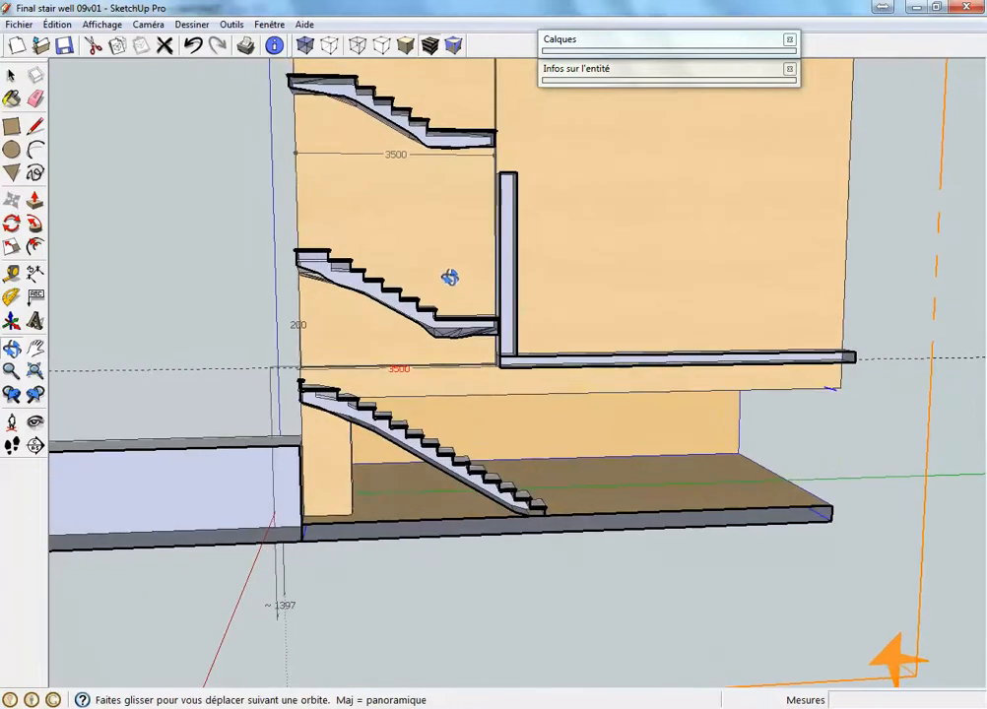
key("m")
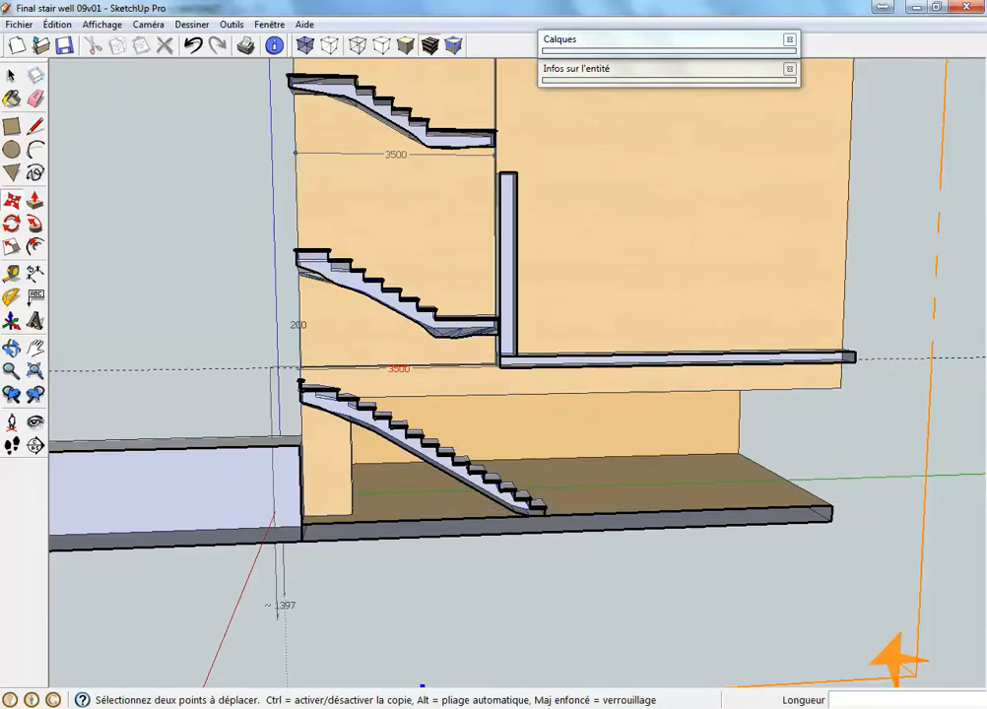
left_click(419, 708)
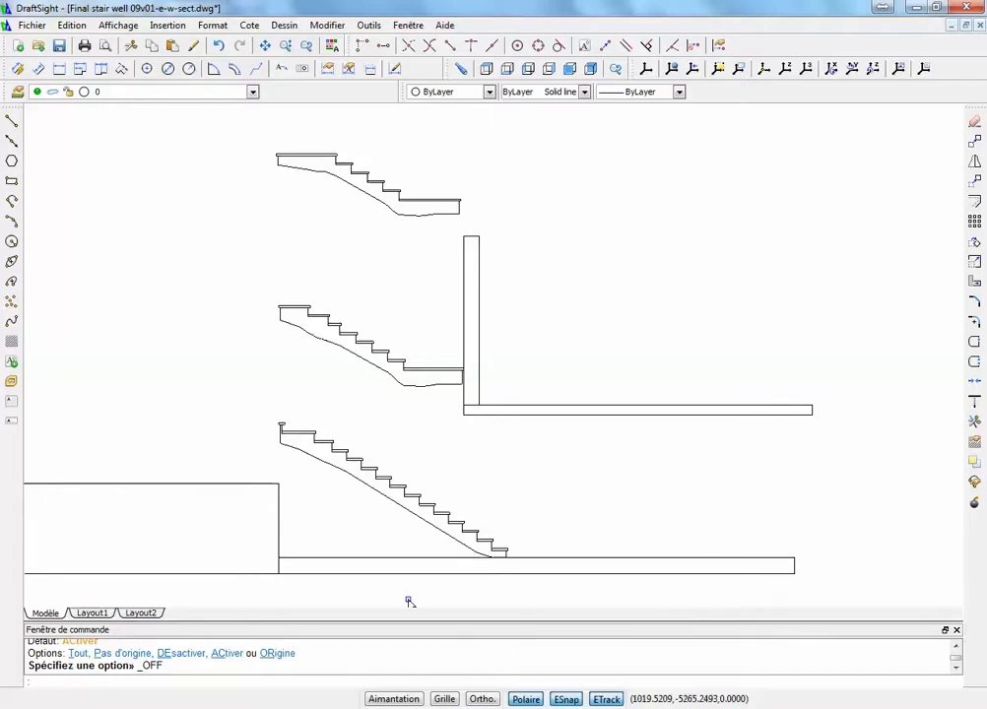
Turn on Ortho and add a vertical linear dimension from the middle flight's lowest step to the underside of the top flight
left_click(57, 70)
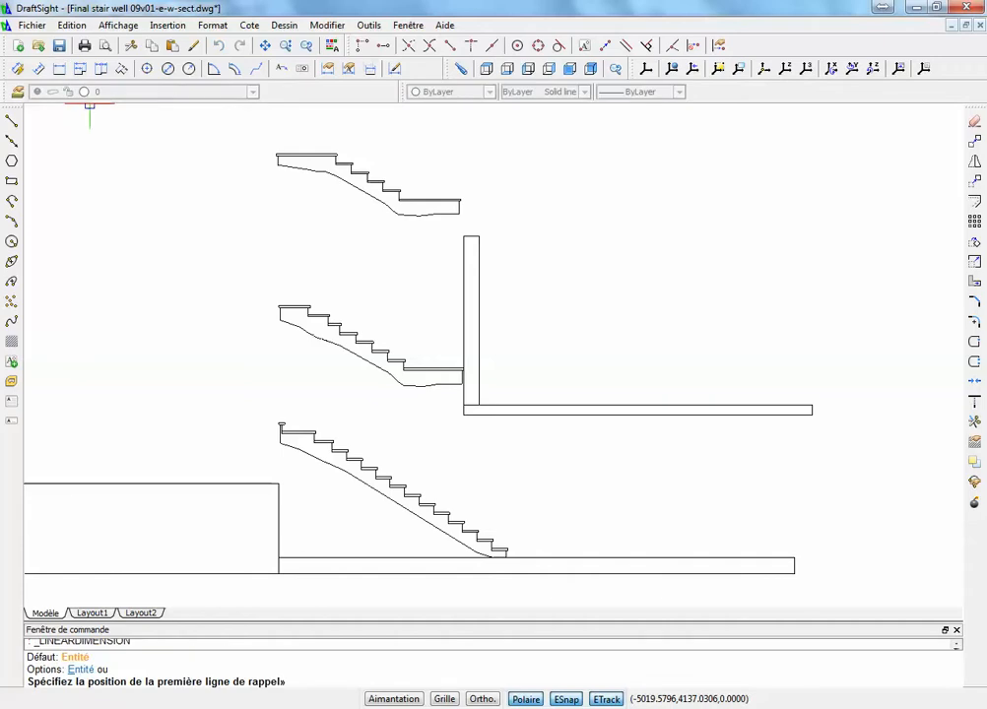
left_click(406, 358)
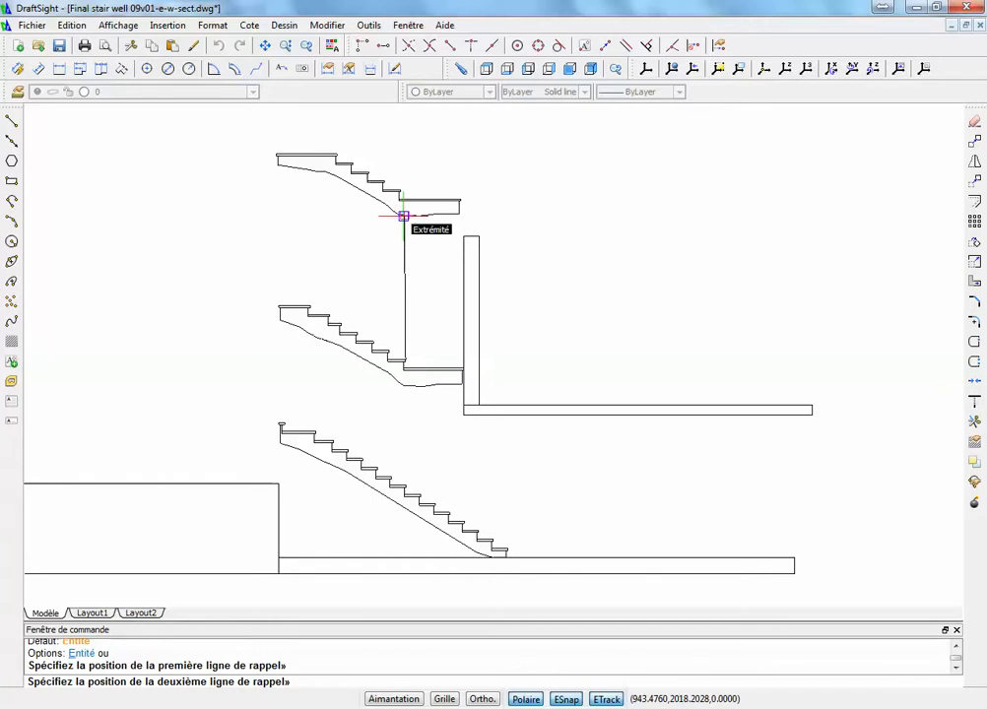
key("F8")
scroll(404, 215, "up", 3)
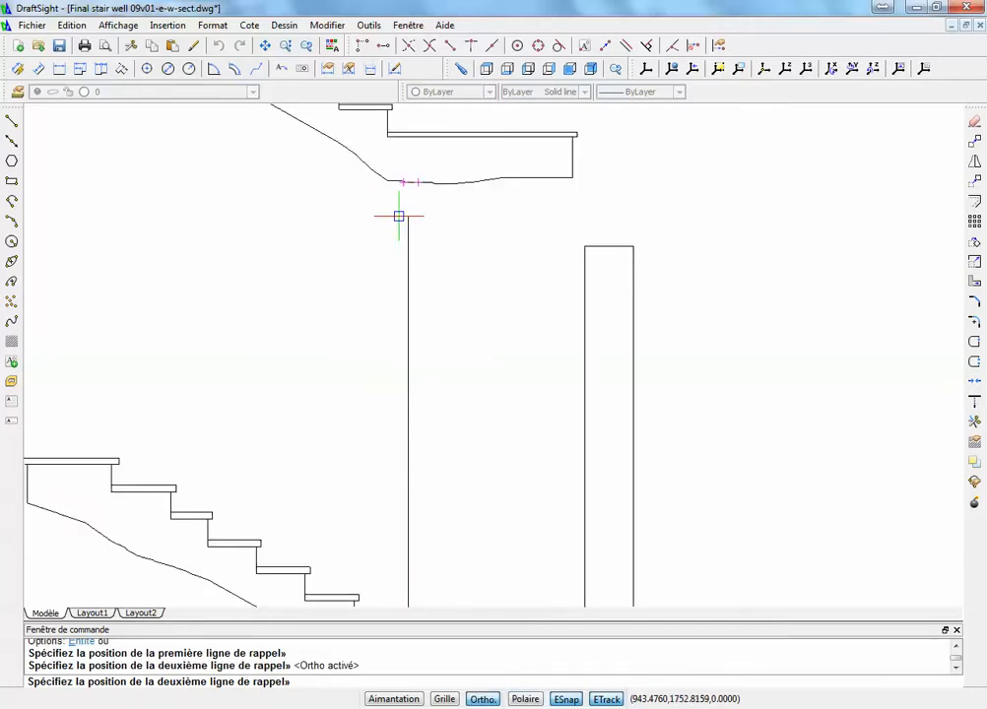
left_click(402, 182)
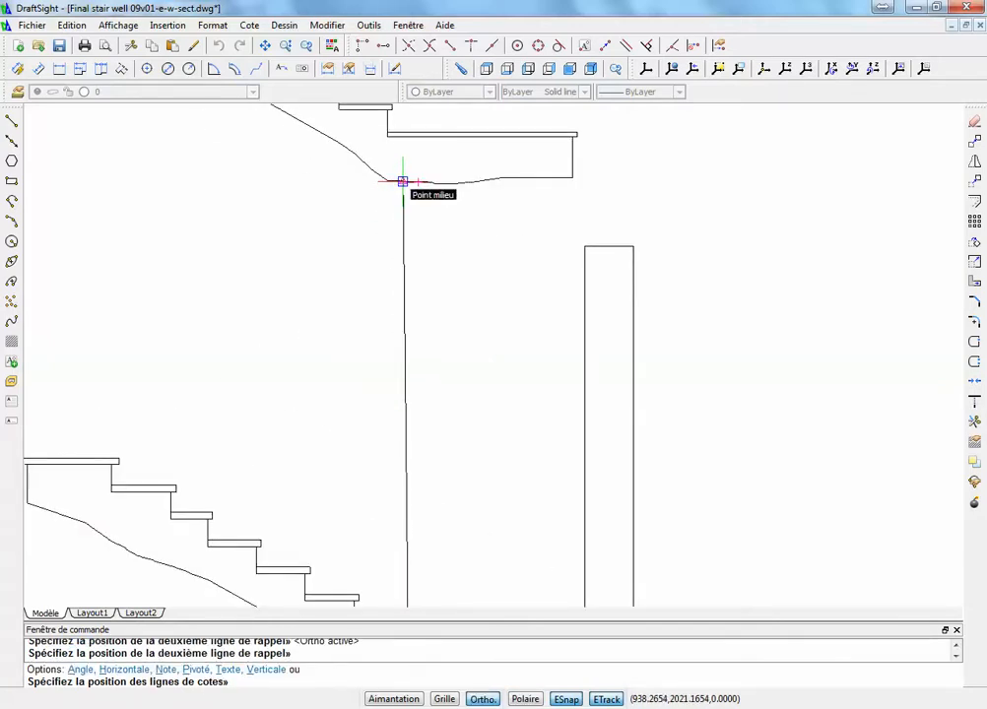
left_click(448, 318)
scroll(511, 422, "down", 2)
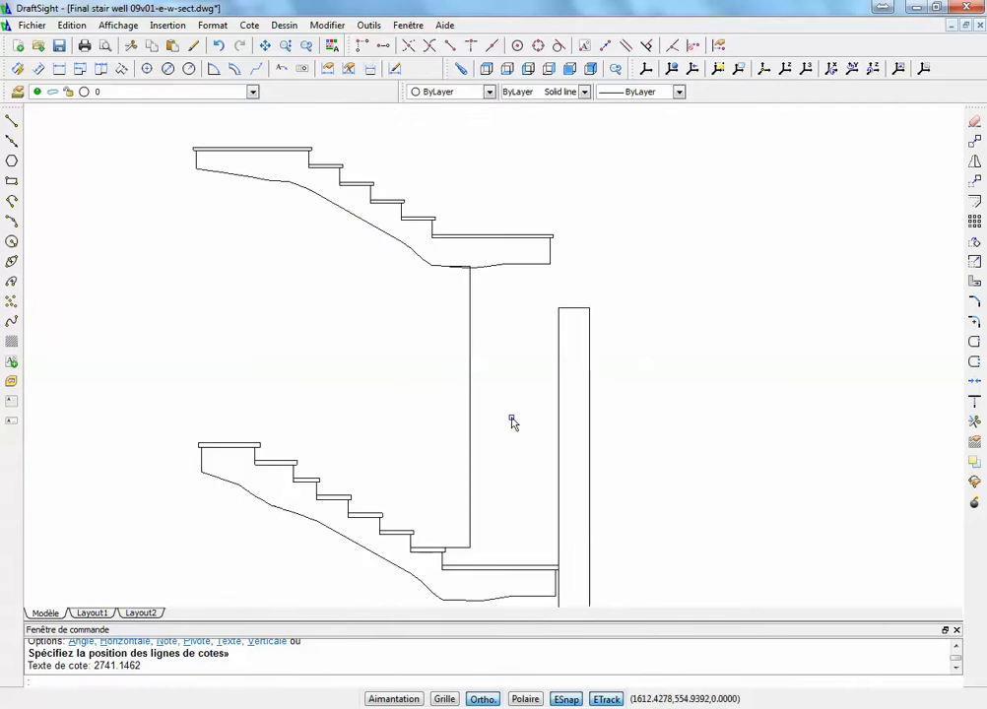
Set the dimension scale factor of the Standard dimension style to 200
left_click(395, 68)
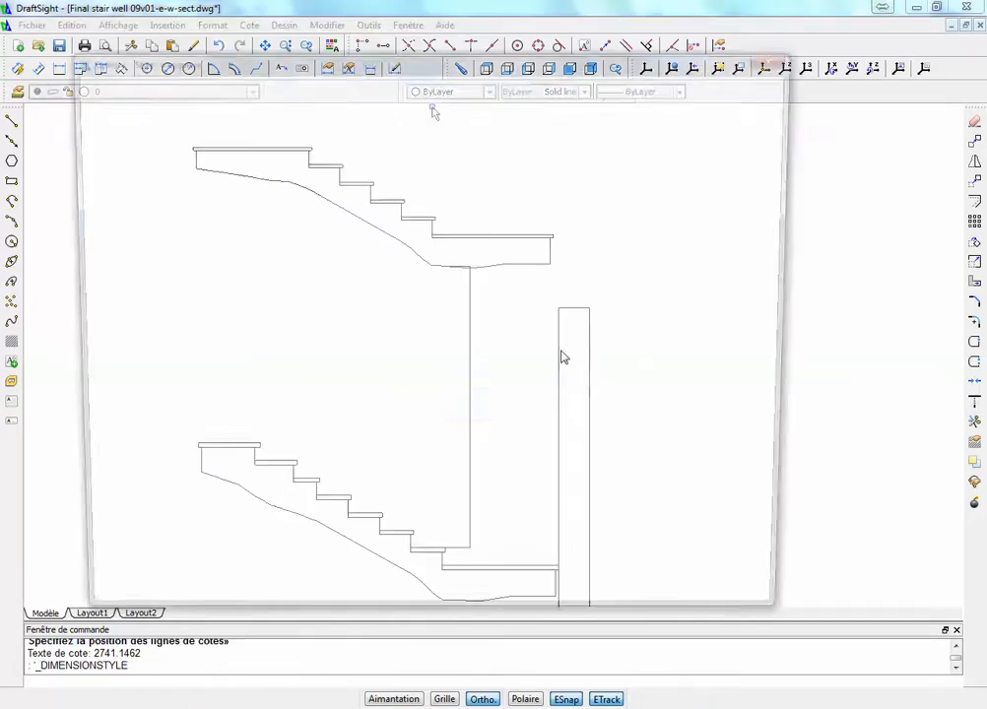
left_click(216, 294)
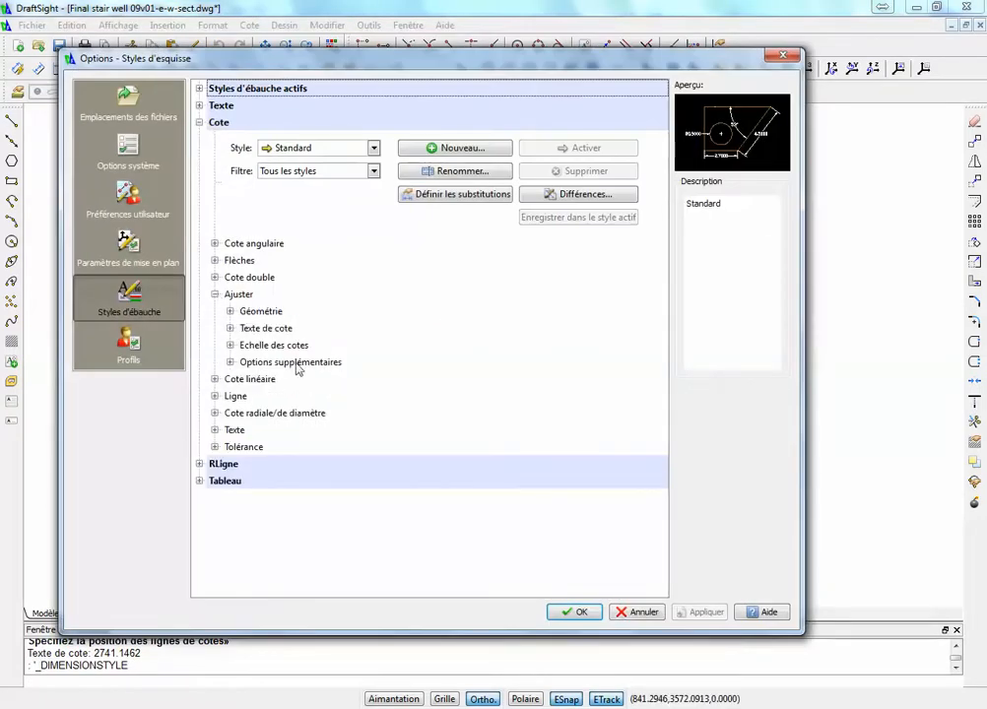
left_click(230, 346)
double_click(453, 369)
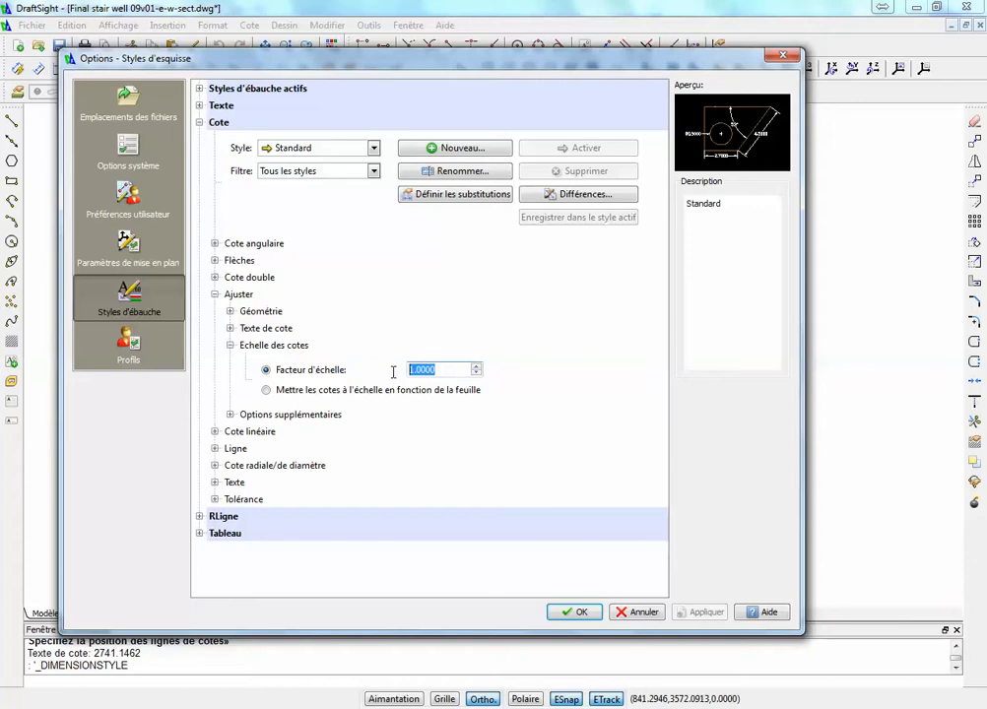
type("2")
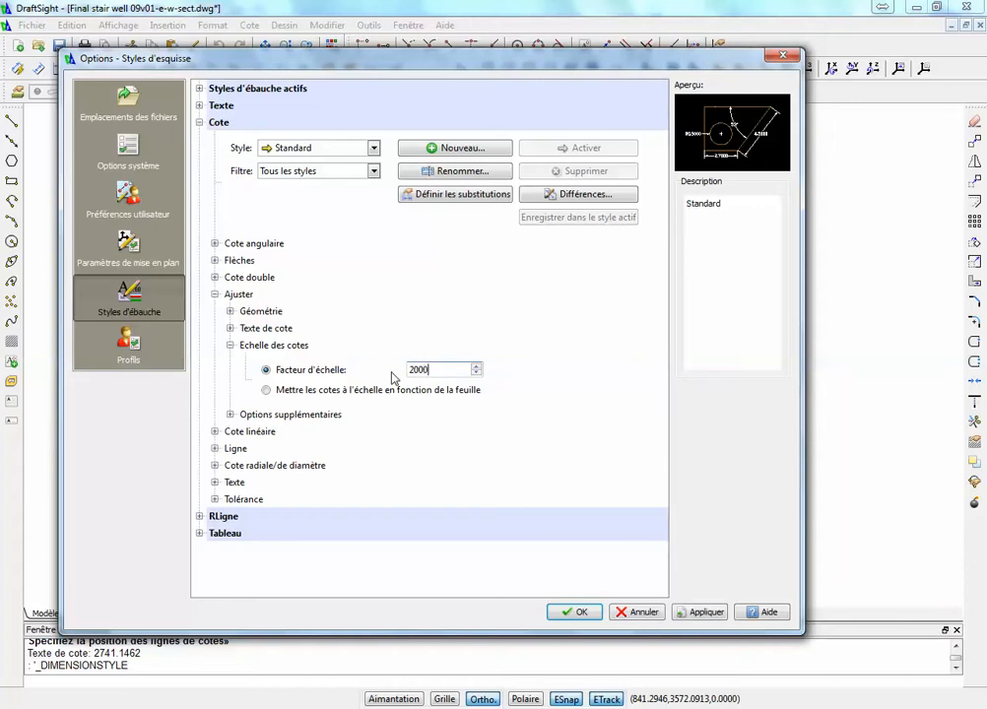
Set the linear dimension precision to 0 decimals and apply the dimension style changes
left_click(214, 434)
left_click(440, 477)
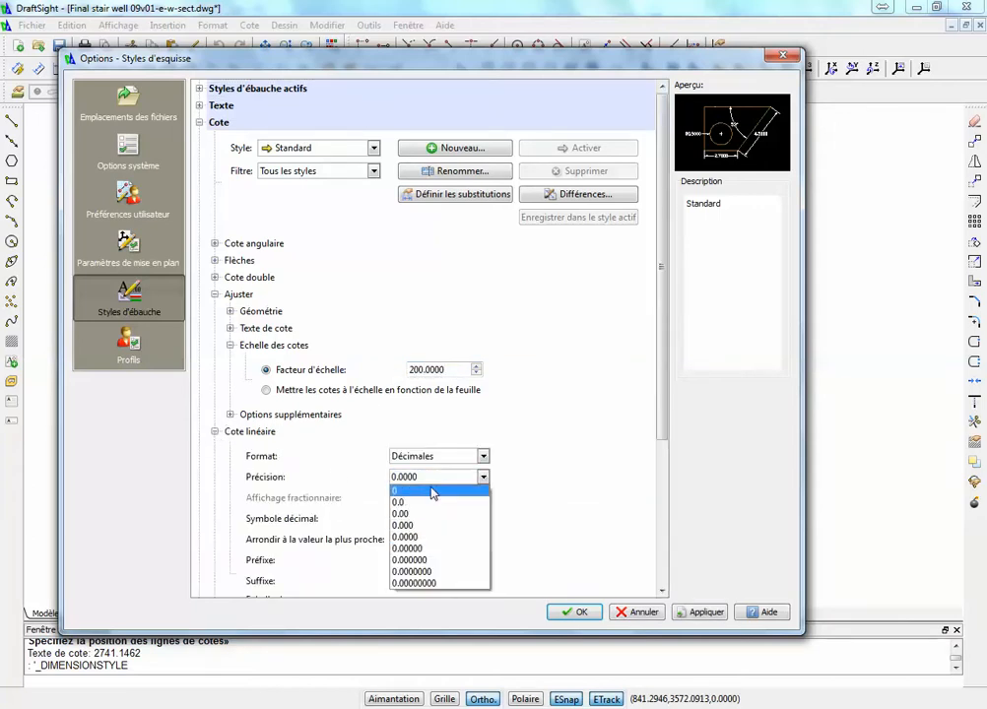
left_click(432, 490)
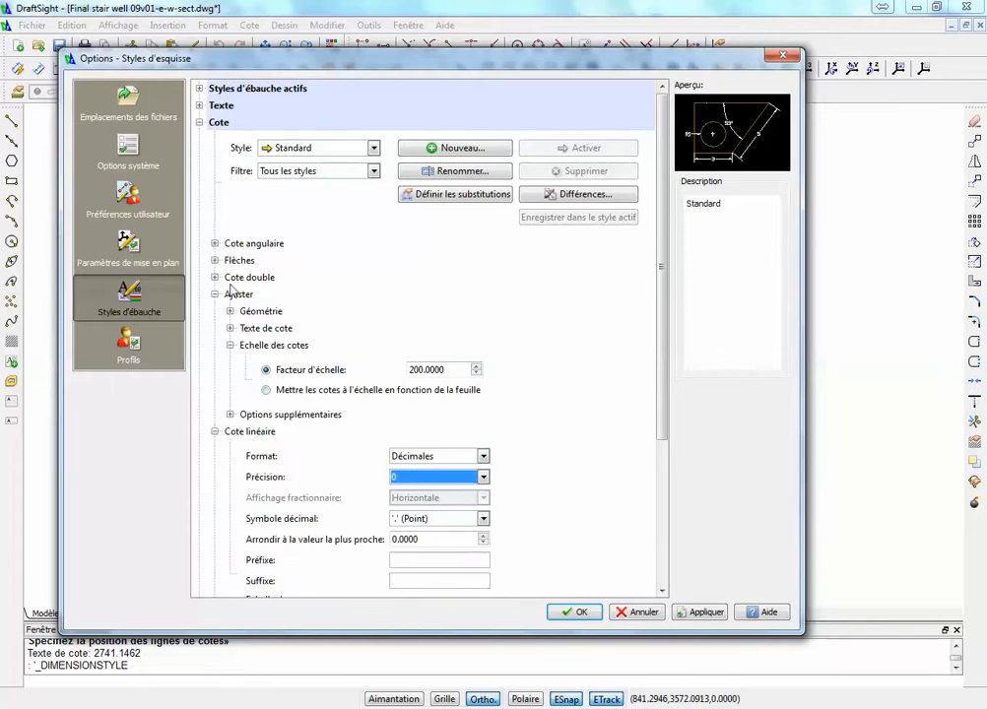
left_click(206, 109)
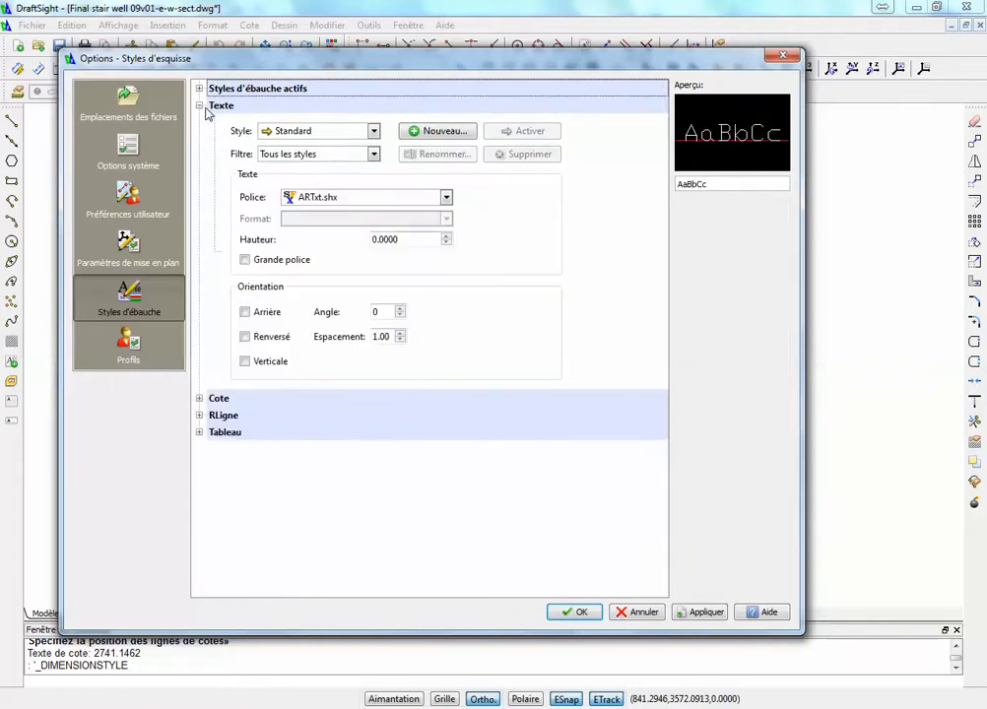
left_click(571, 613)
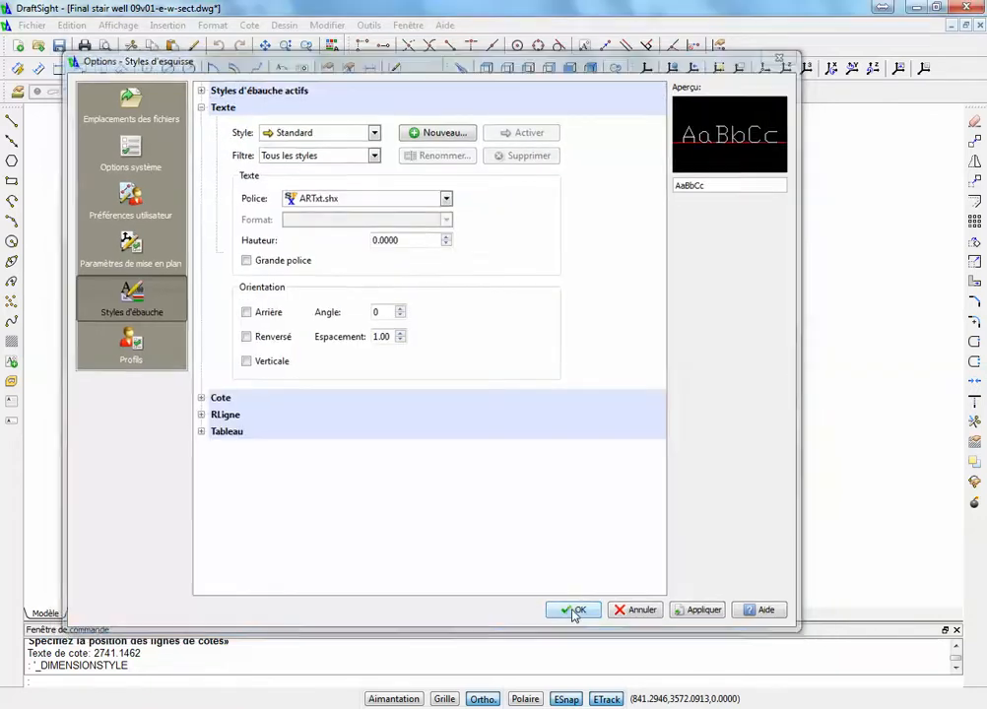
scroll(511, 441, "up", 2)
scroll(510, 440, "down", 2)
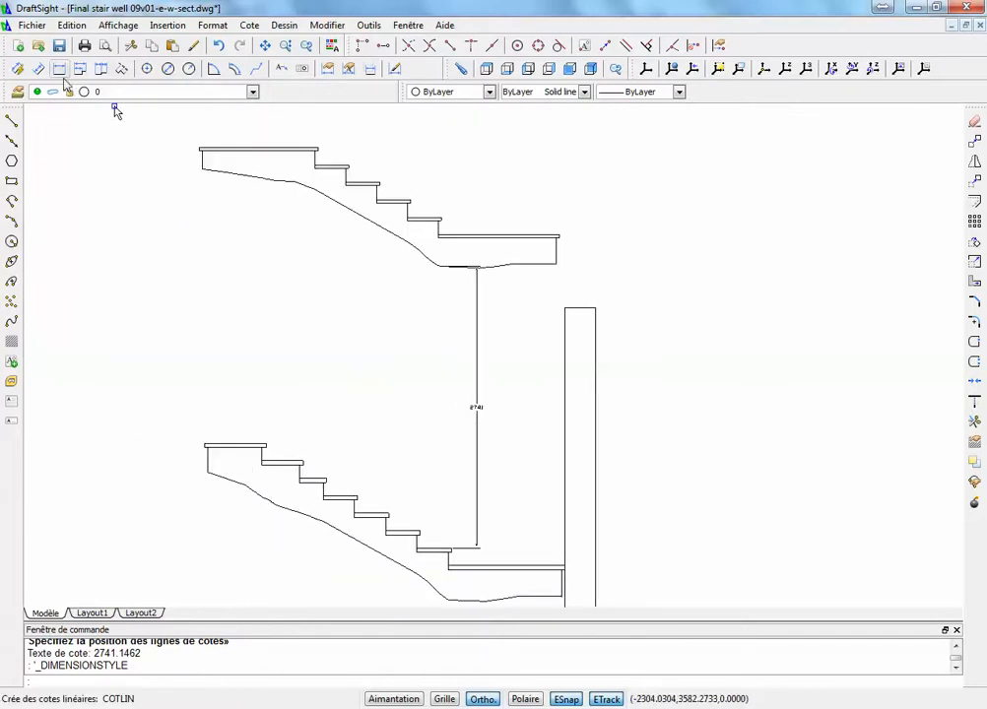
Add a vertical linear dimension from an upper tread of the middle flight to the bend in the top flight's underside
left_click(59, 68)
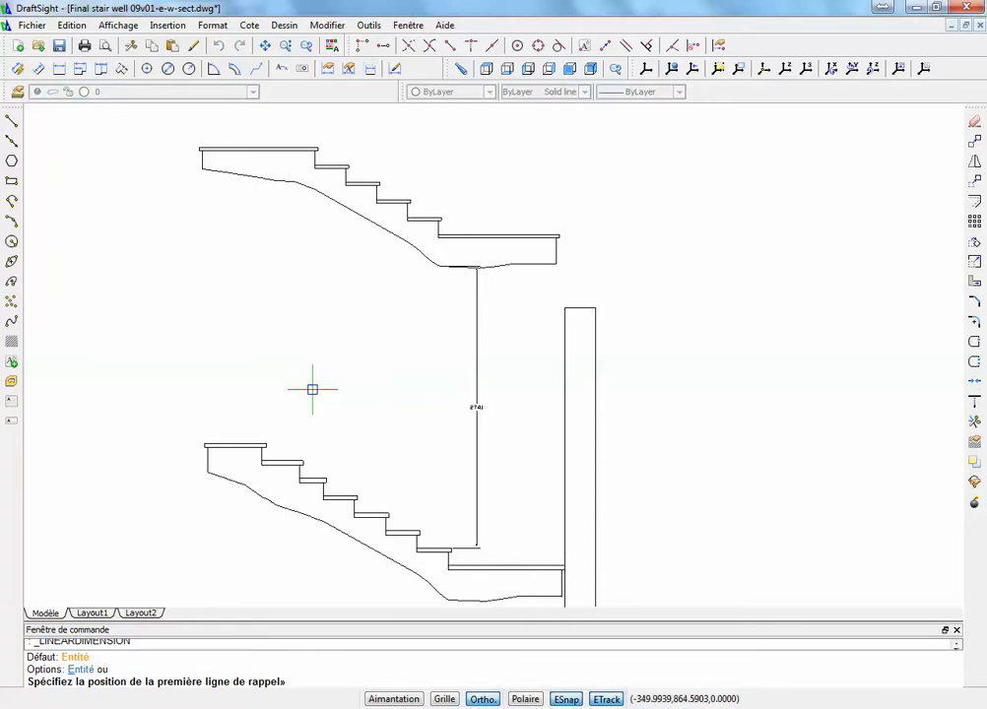
left_click(303, 461)
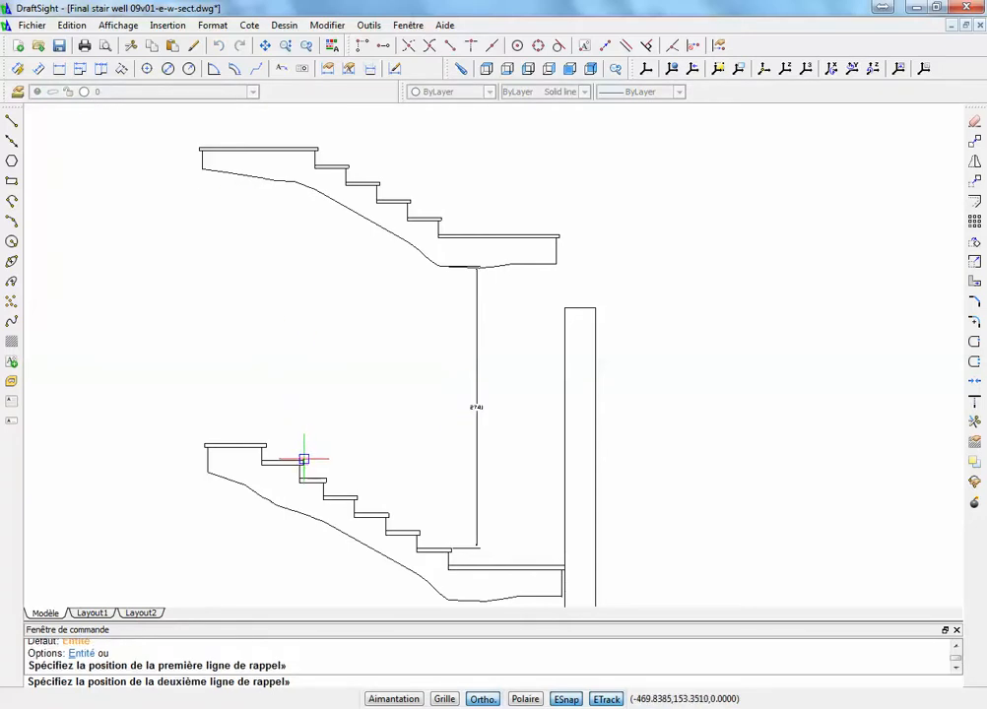
left_click(299, 186)
left_click(310, 242)
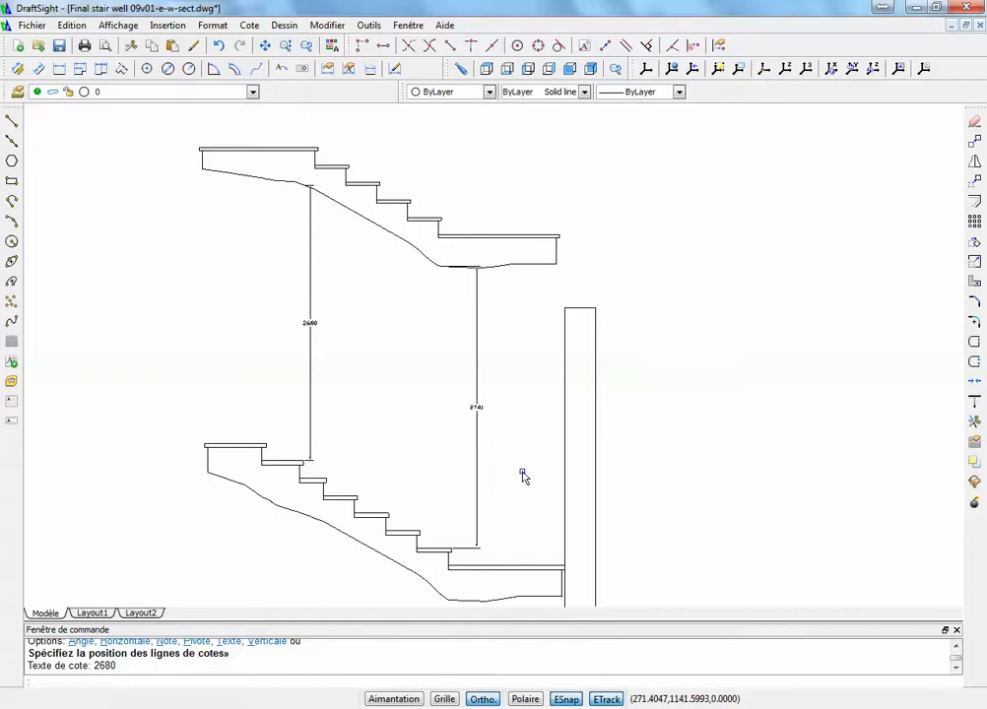
Add a vertical linear dimension from a mid-height tread of the bottom flight to the lowest underside bend of the middle flight
scroll(504, 443, "down", 3)
mouse_move(505, 428)
middle_mouse_down()
mouse_move(397, 273)
mouse_move(397, 247)
middle_mouse_up()
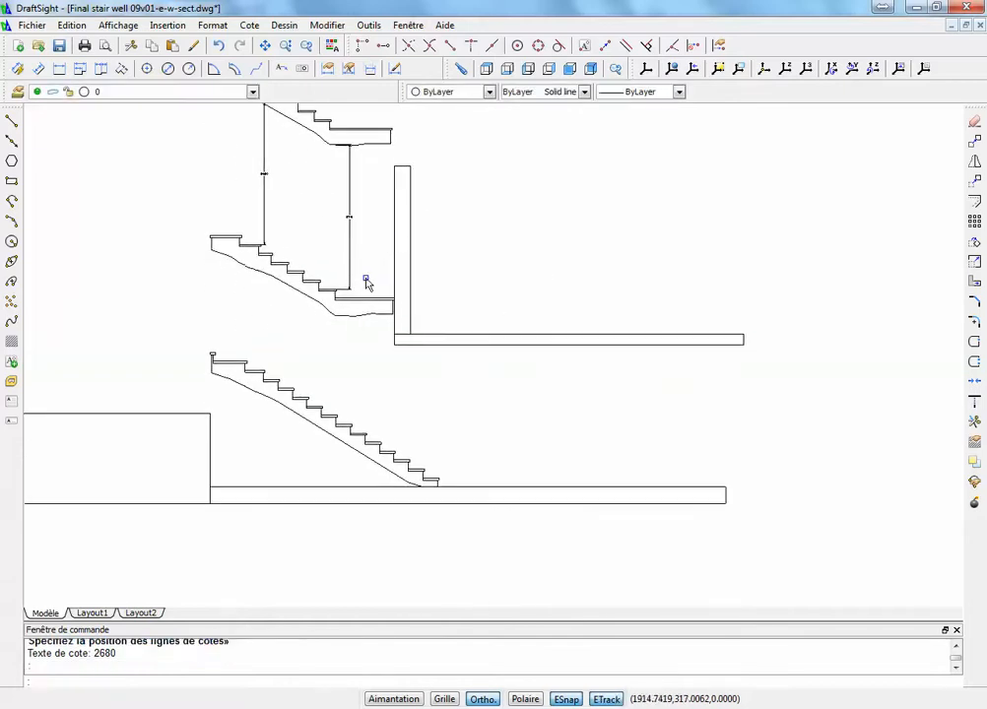
scroll(312, 378, "up", 2)
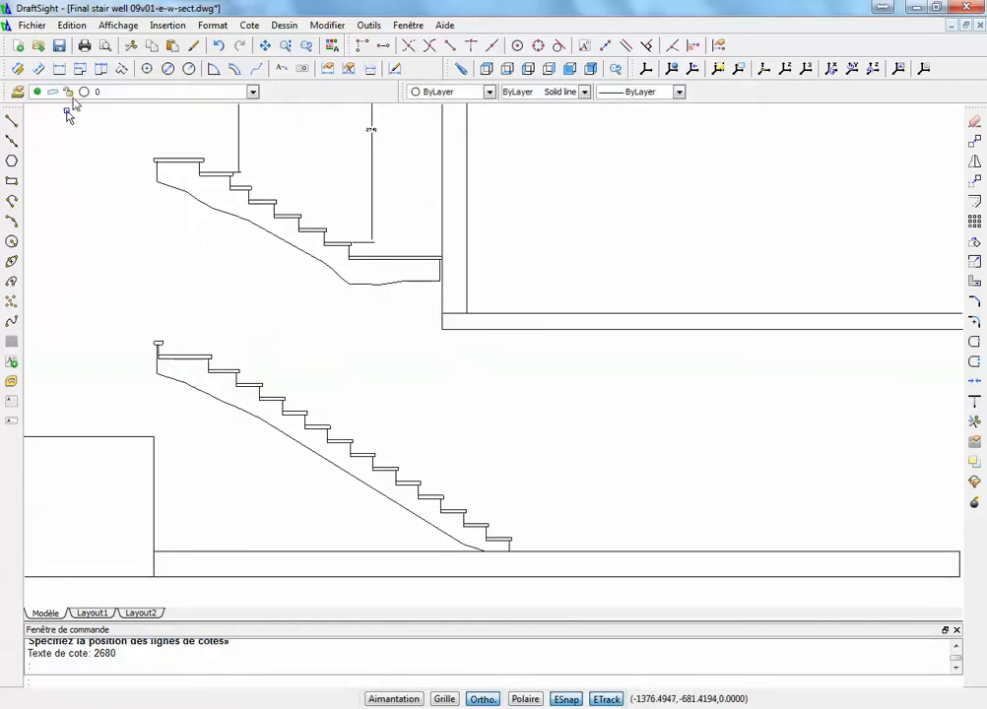
left_click(59, 69)
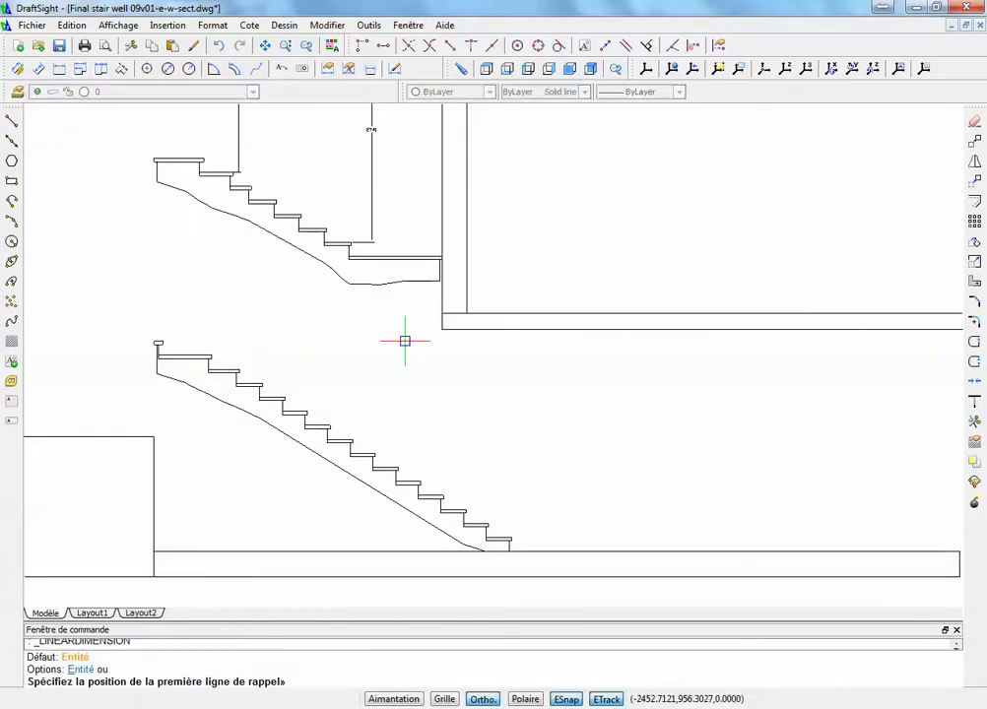
left_click(353, 438)
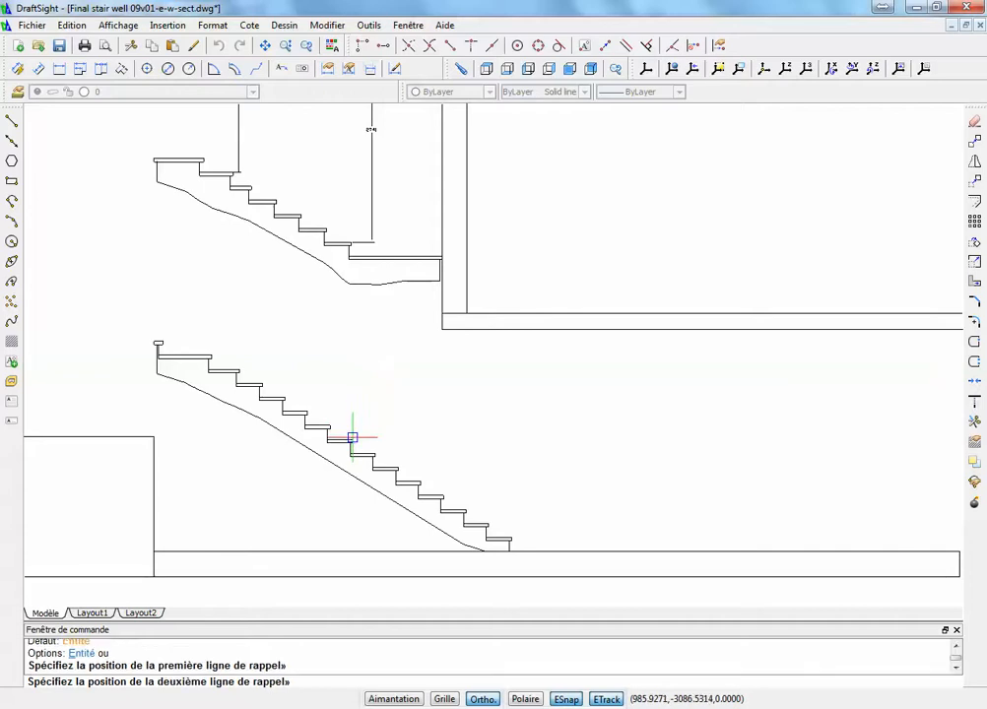
left_click(351, 285)
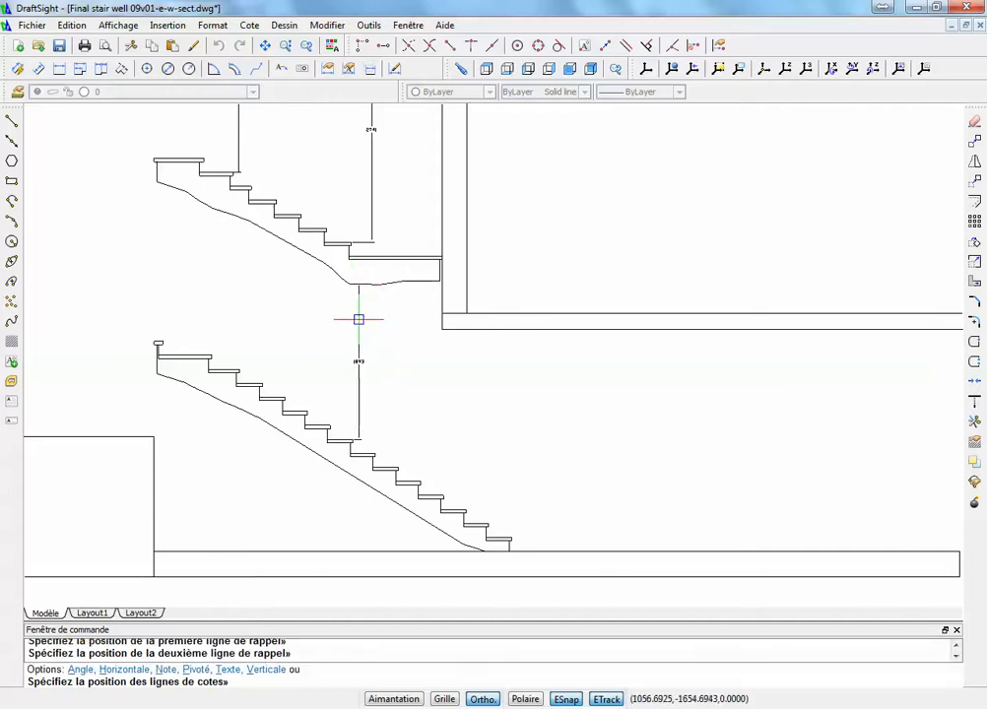
left_click(360, 319)
scroll(399, 414, "up", 3)
scroll(399, 415, "down", 2)
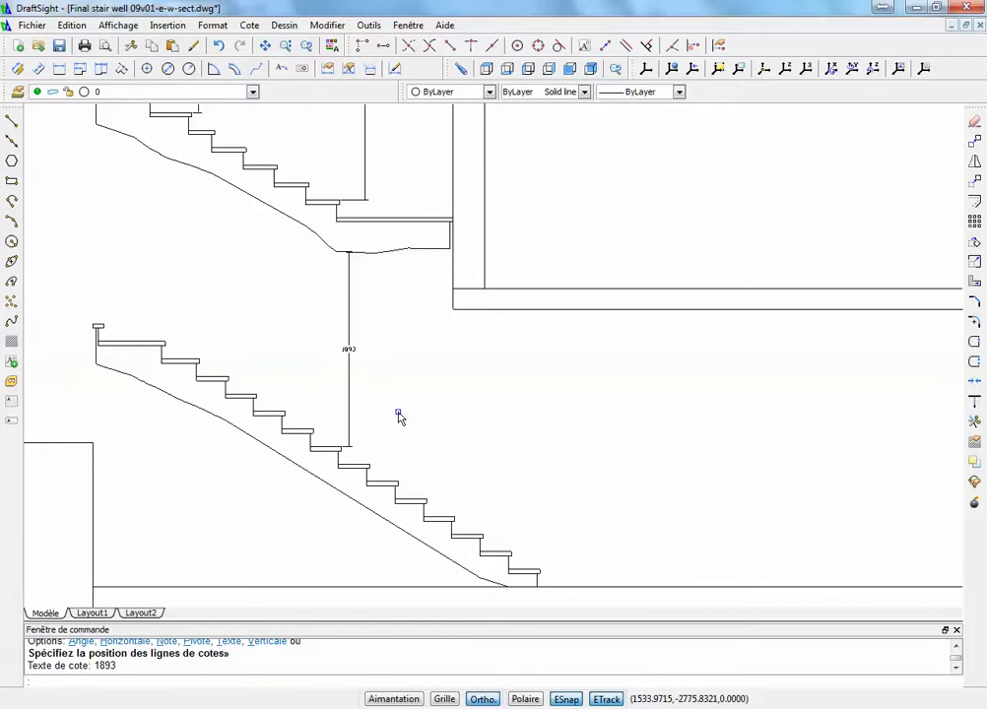
Add an aligned dimension from the lower corner of the upper floor slab down to the bottom-flight tread beneath it
scroll(399, 416, "down", 1)
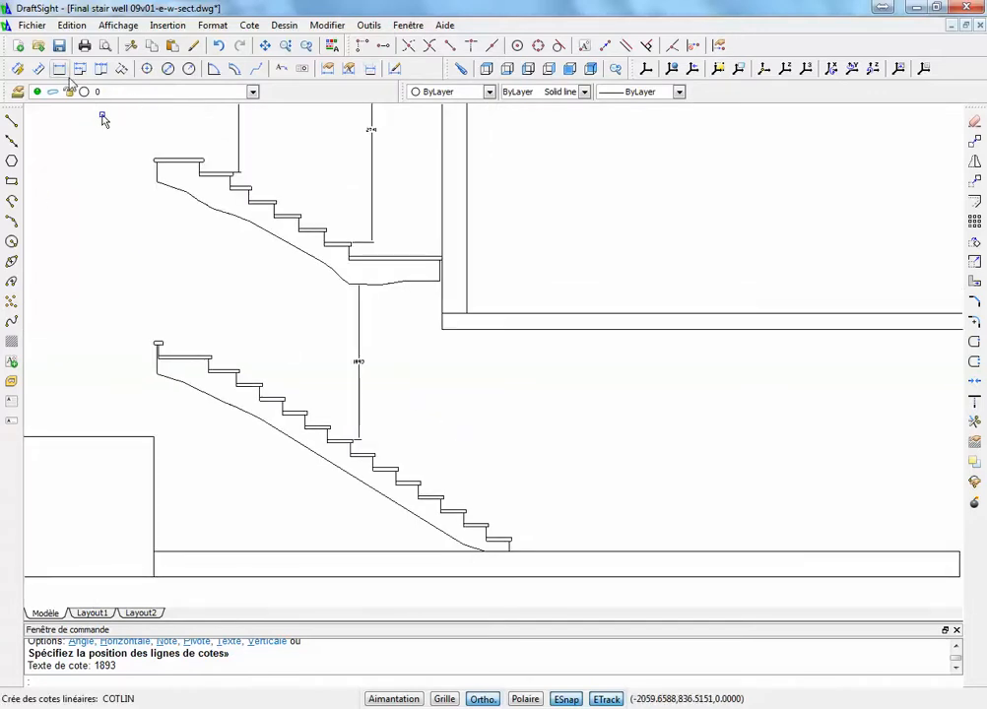
left_click(38, 68)
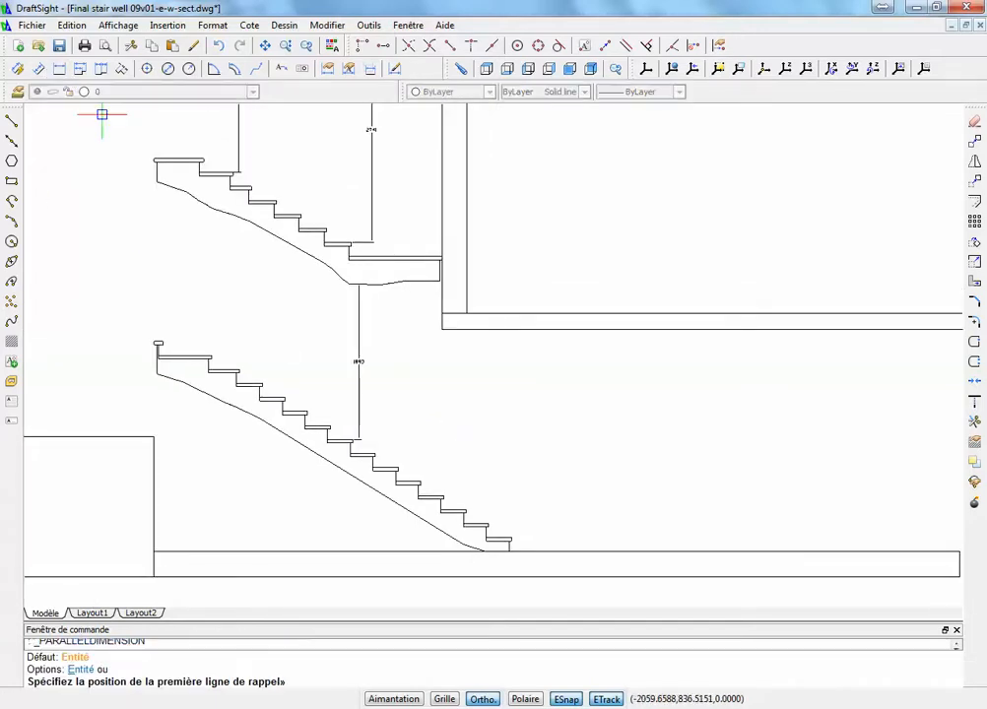
left_click(442, 330)
left_click(444, 495)
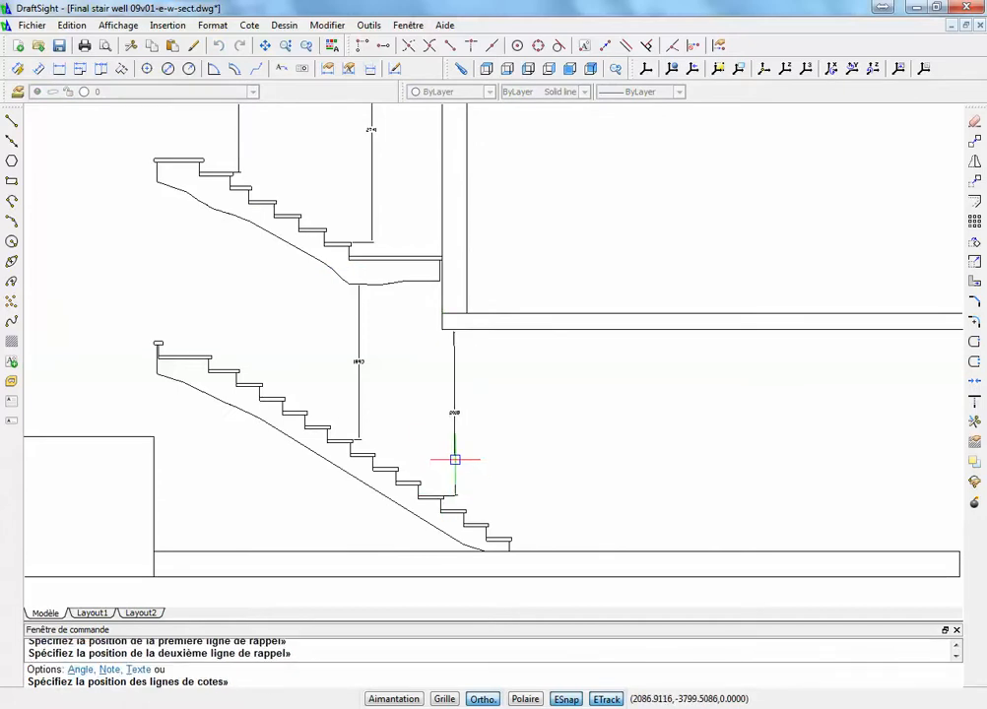
left_click(452, 459)
scroll(480, 445, "up", 2)
scroll(479, 446, "down", 1)
scroll(481, 445, "down", 3)
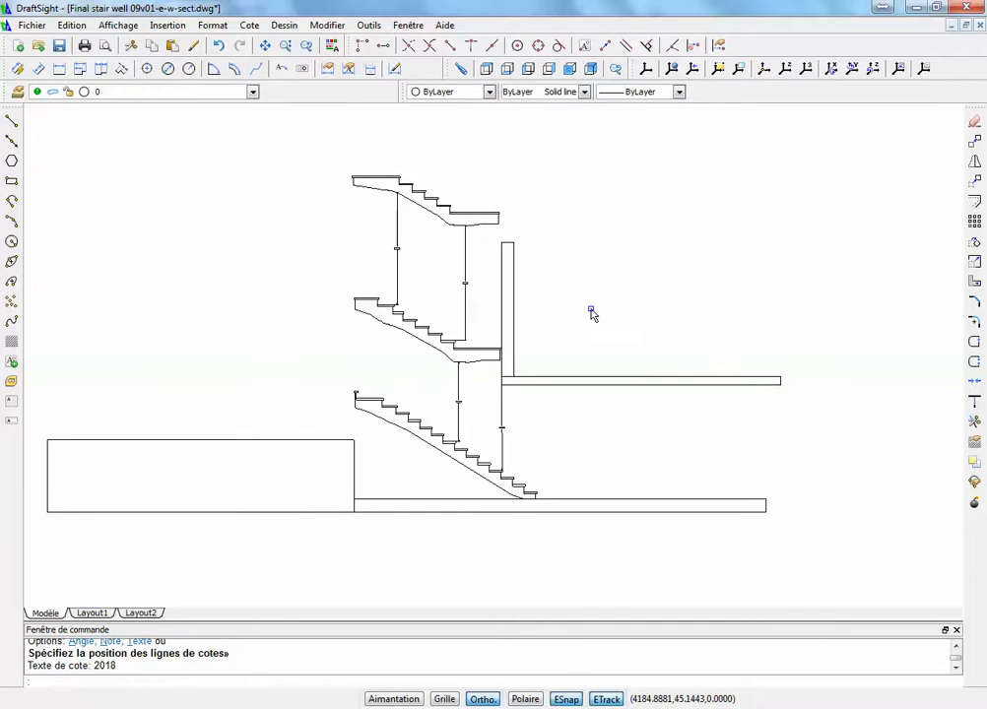
scroll(592, 313, "up", 1)
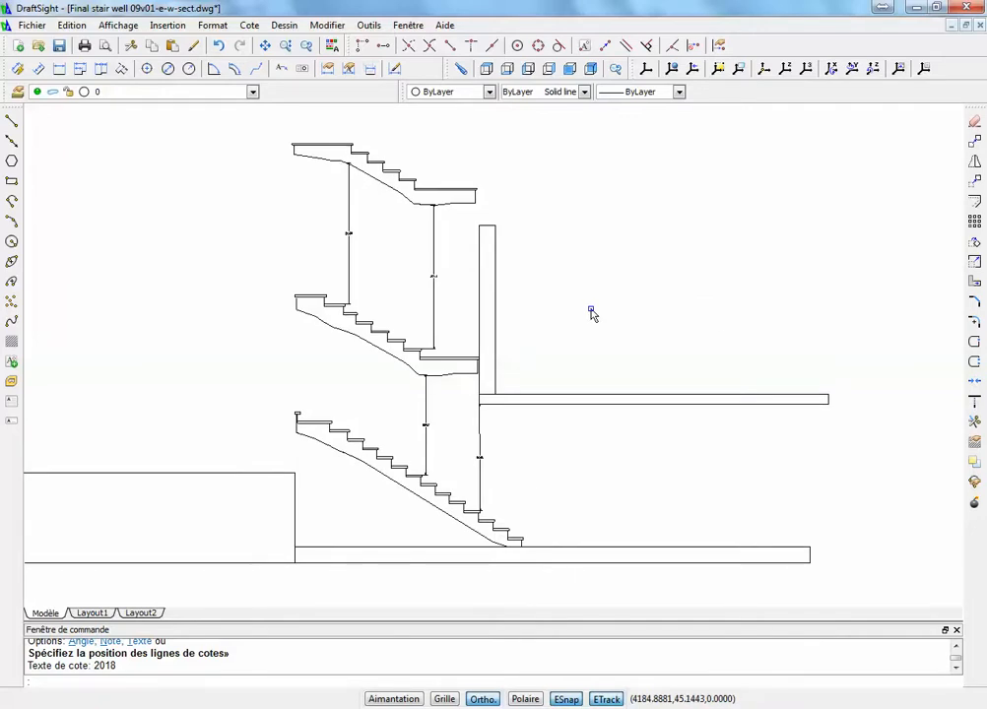
Switch to SketchUp and move the active east-west section plane about 150 mm perpendicular to the stairwell section
key("alt+Tab")
mouse_move(510, 414)
middle_mouse_down()
mouse_move(679, 465)
mouse_move(558, 412)
mouse_move(458, 387)
mouse_move(622, 426)
mouse_move(630, 444)
mouse_move(665, 460)
middle_mouse_up()
key("m")
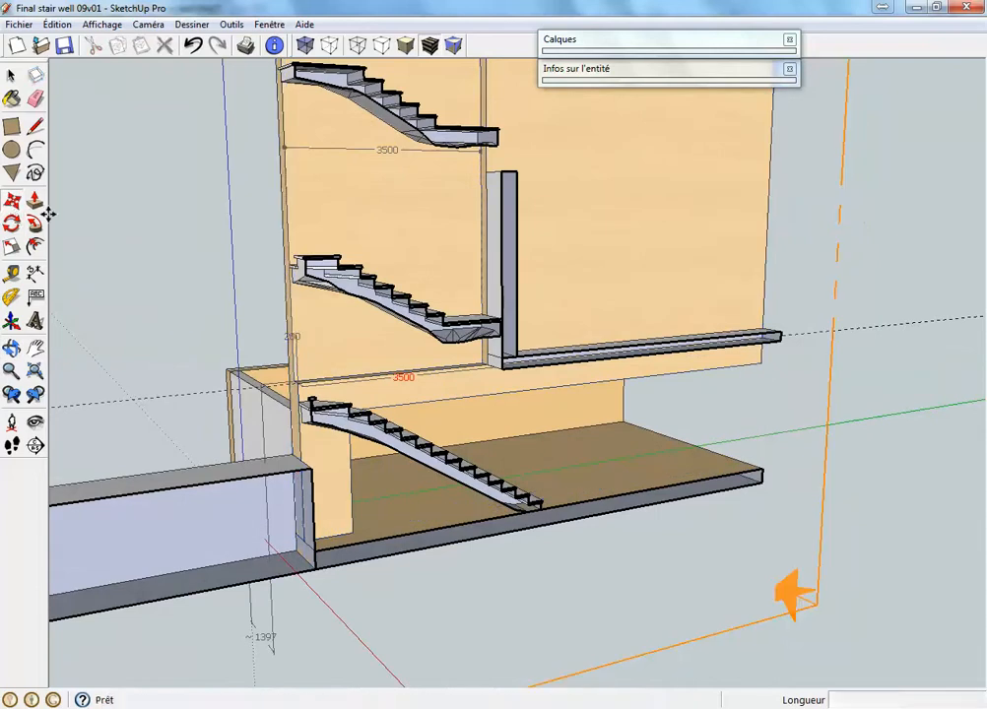
left_click(818, 487)
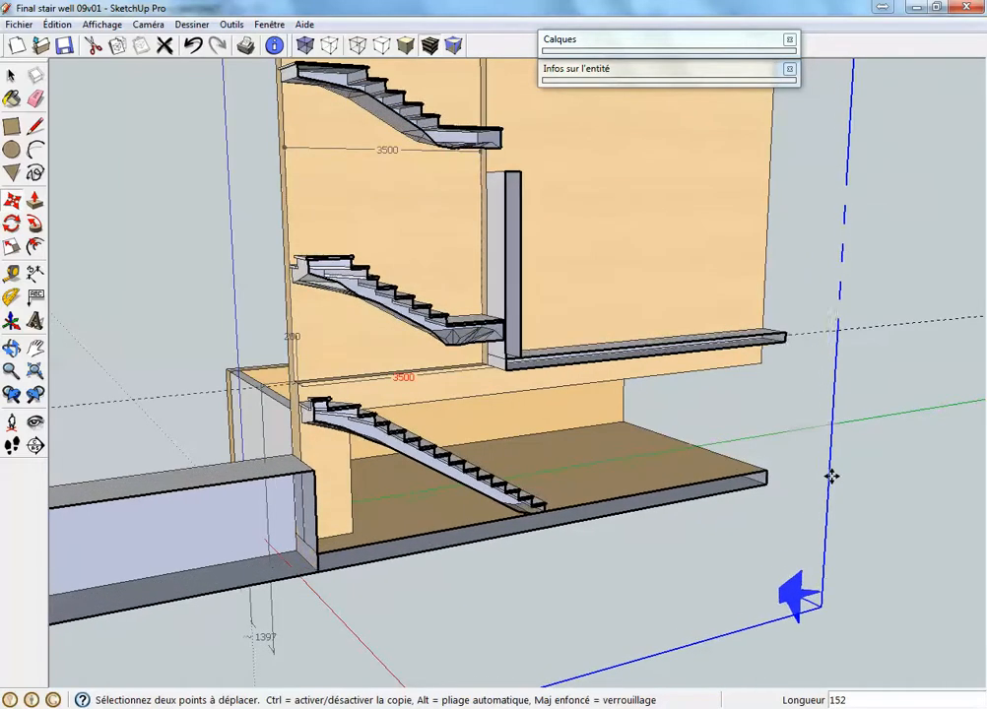
left_click(830, 476)
Move the east-west section plane about 12 m outward until it no longer cuts the stairwell model
middle_click_drag(903, 531, 440, 535)
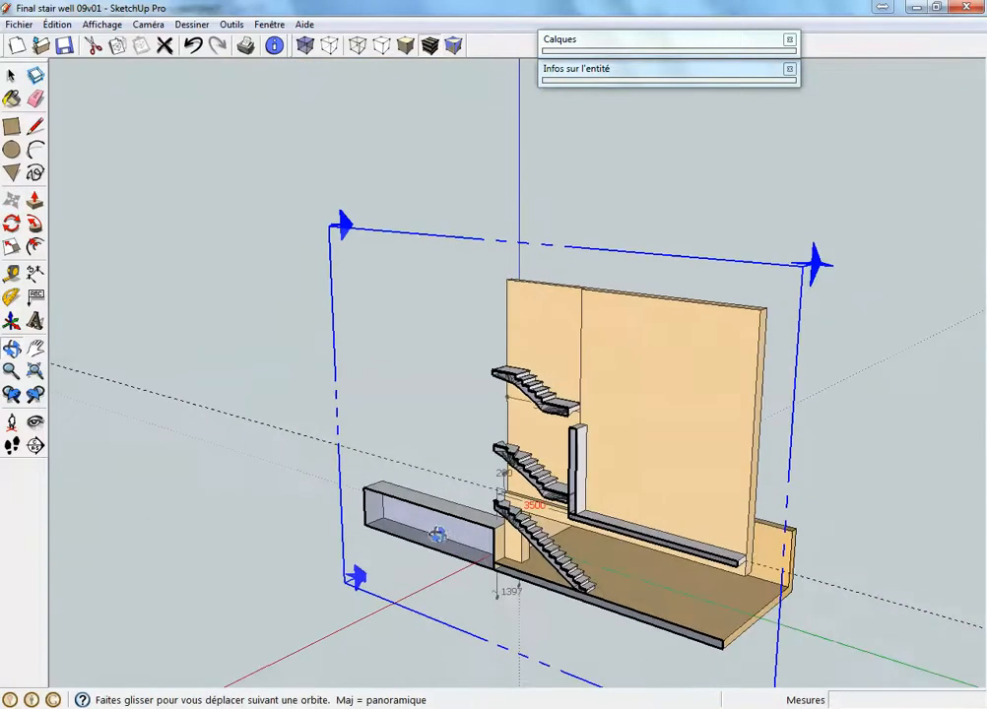
left_click(366, 230)
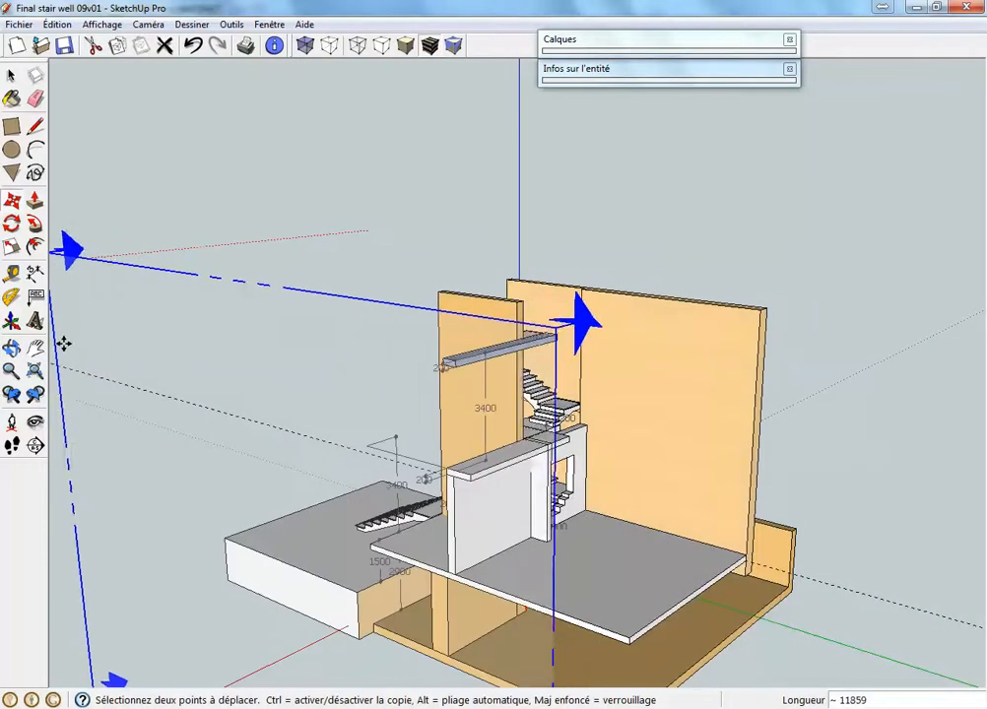
left_click(62, 341)
middle_click(741, 538)
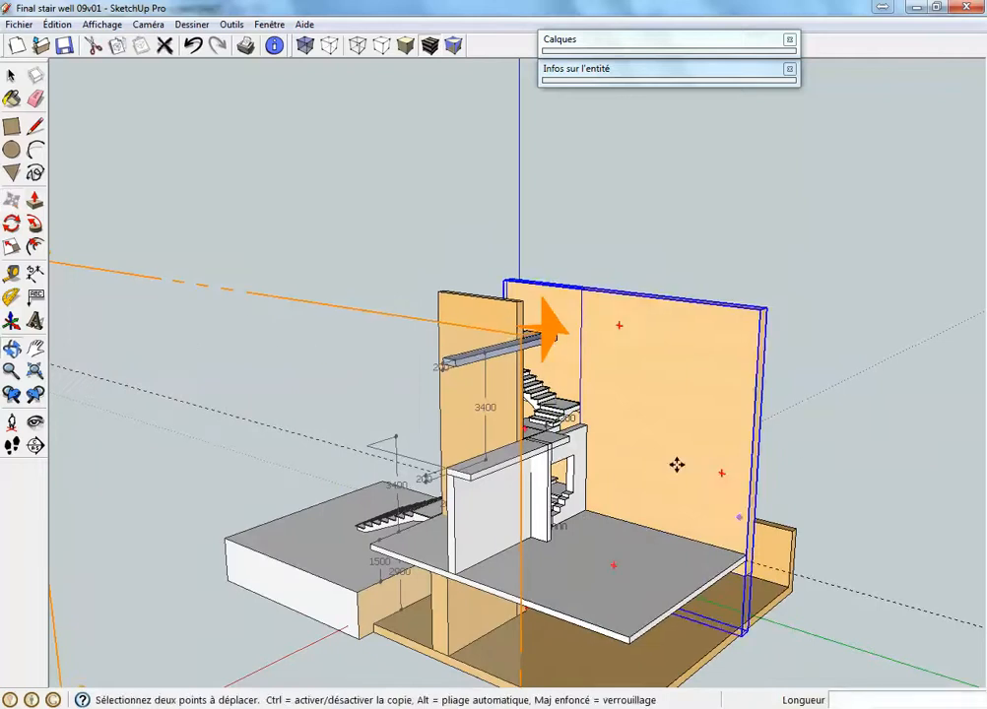
Place a new section plane on the narrow end face of the long wall, perpendicular to the existing section plane
left_click(241, 23)
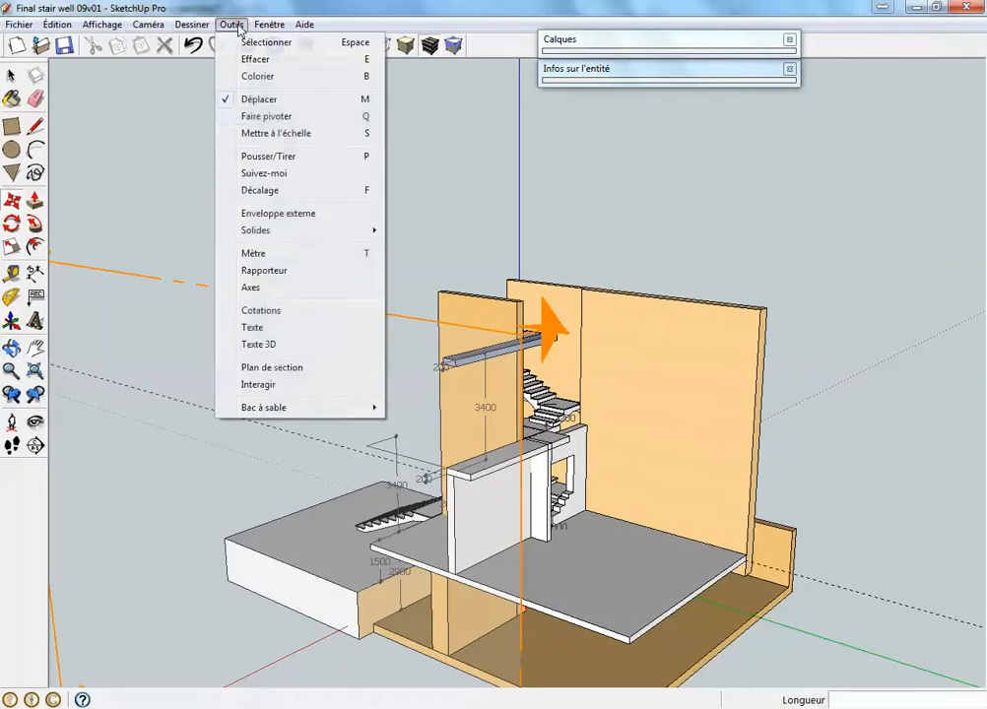
left_click(294, 366)
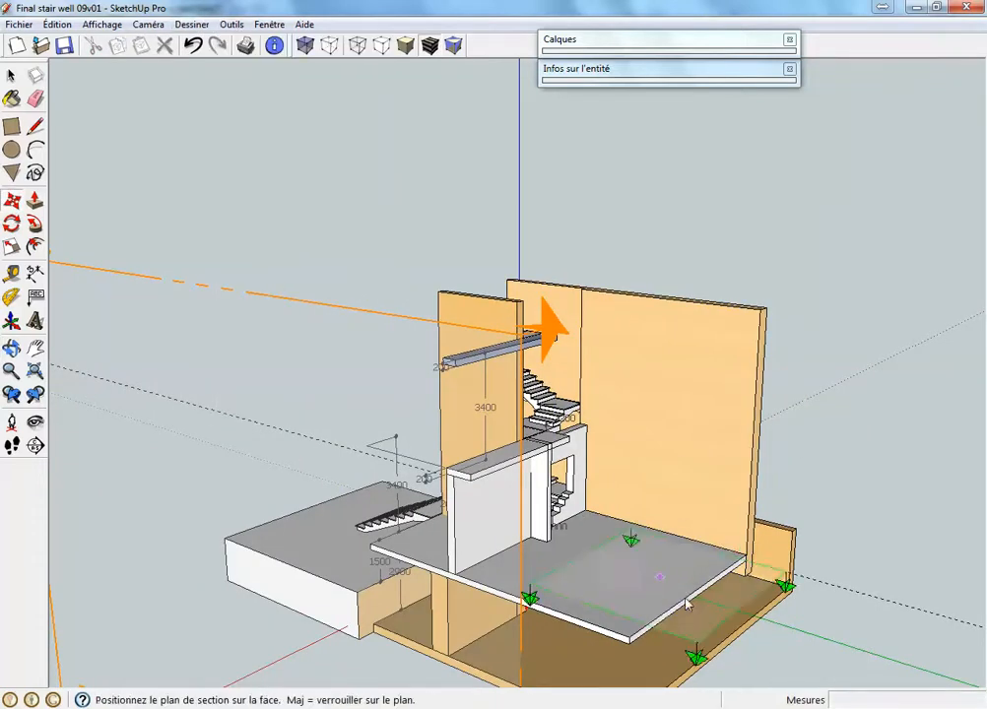
left_click(751, 507)
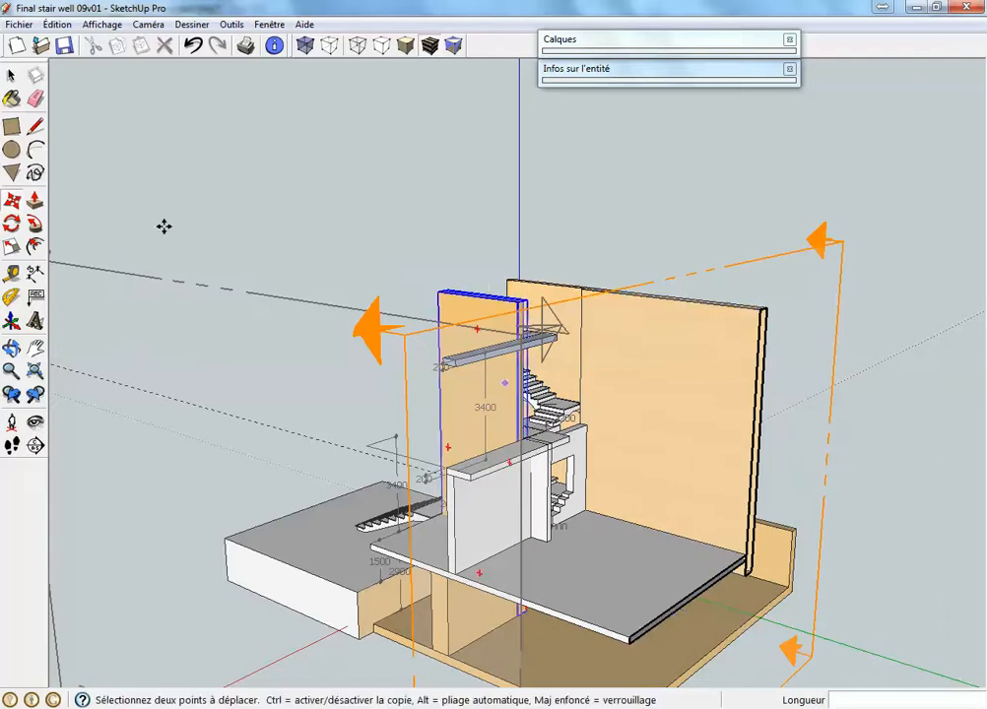
Move the new section plane about 8 m into the model so that it cuts through the stairwell and its flights
left_click(12, 203)
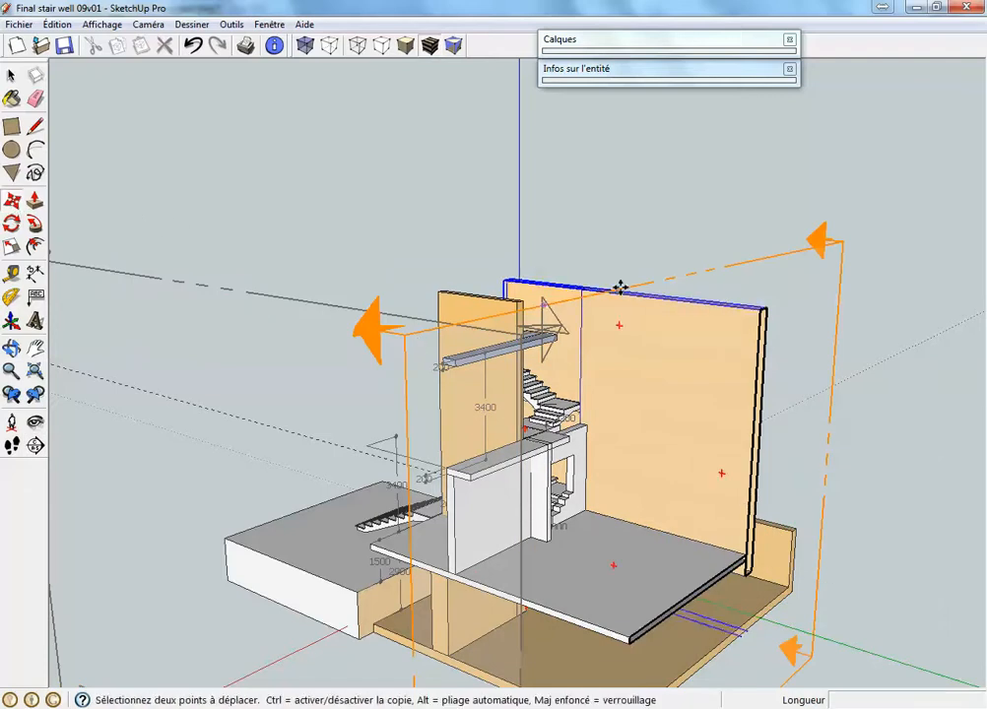
left_click(784, 252)
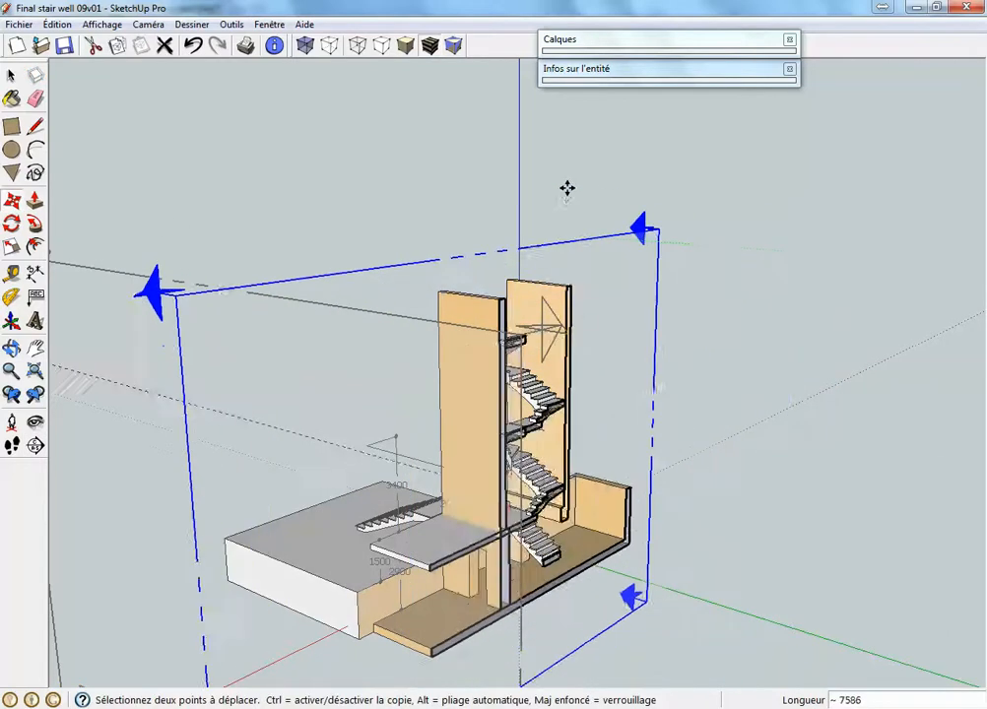
left_click(549, 181)
middle_click_drag(689, 513, 655, 507)
scroll(558, 551, "up", 3)
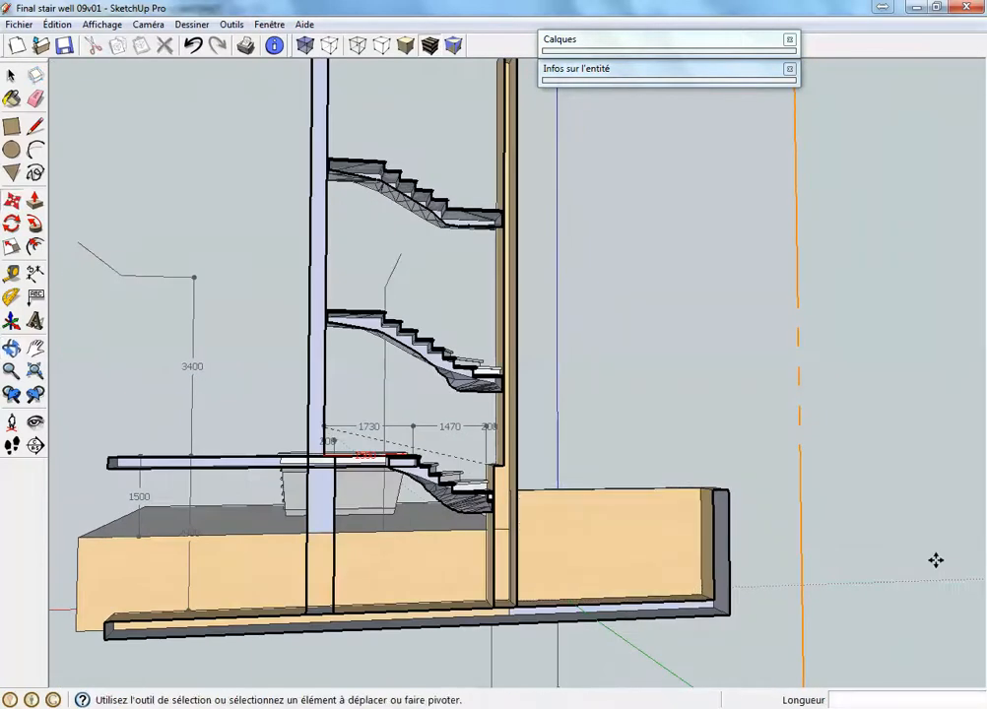